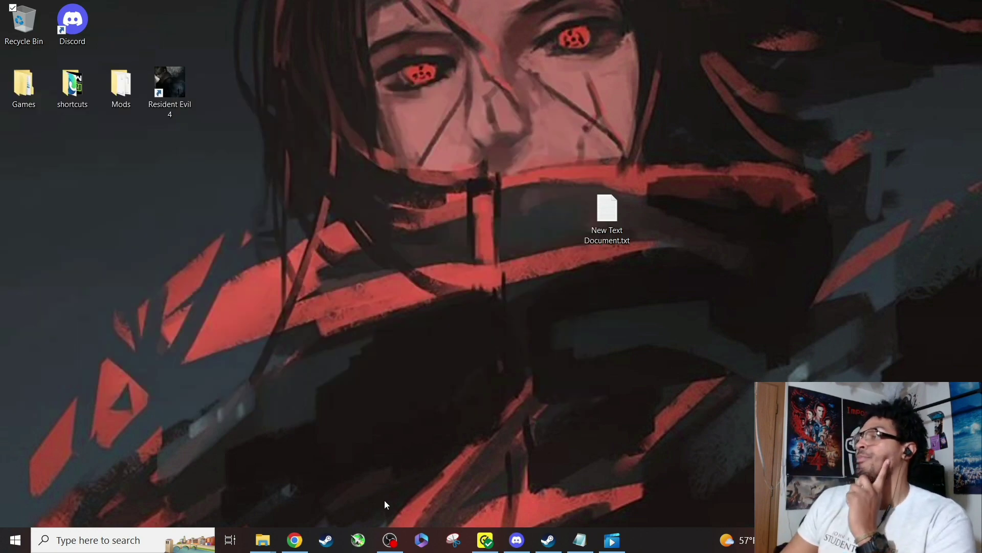
Open the WinRAR download page in Chrome and bring up the mod-installation notes in Notepad.
{"action": "left_click", "coordinate": [295, 542]}
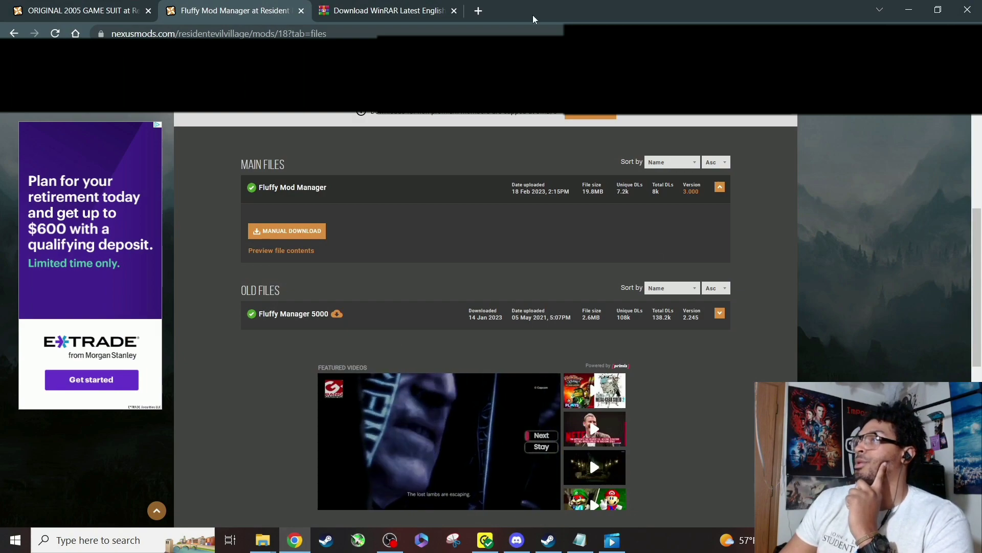
{"action": "left_click", "coordinate": [414, 6]}
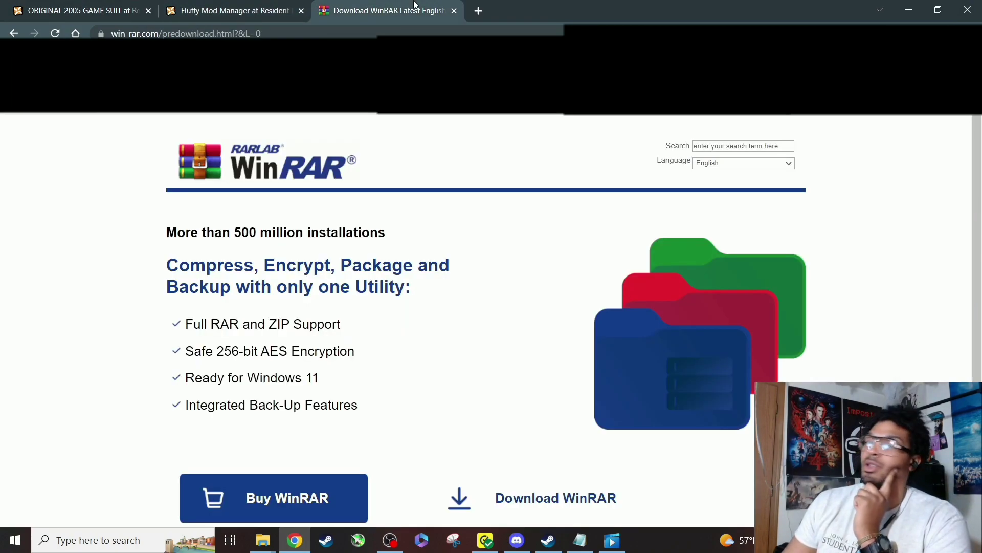
{"action": "left_click", "coordinate": [580, 540]}
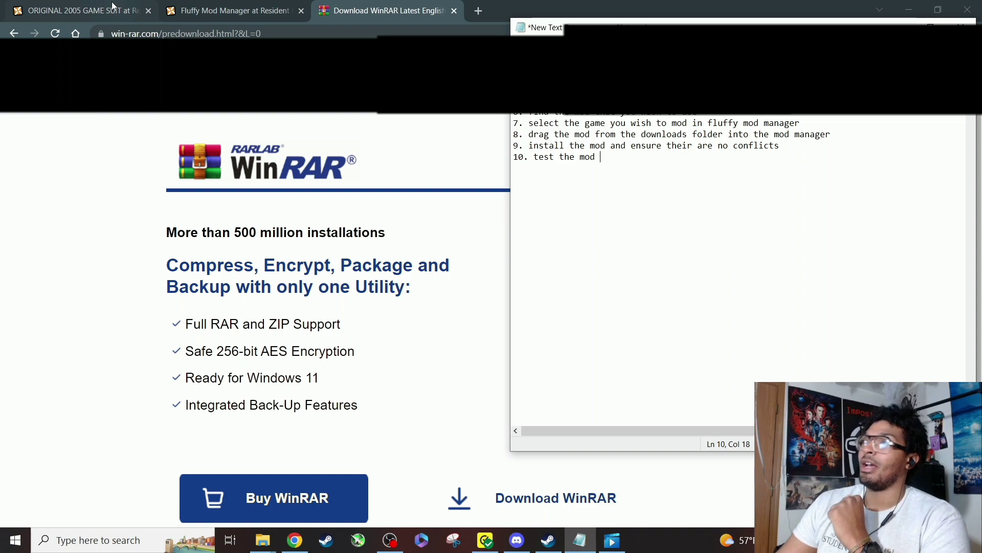
Download the main Fluffy Mod Manager file from its Nexus Mods page using the slow download option, and minimise the browser.
{"action": "left_click", "coordinate": [186, 5]}
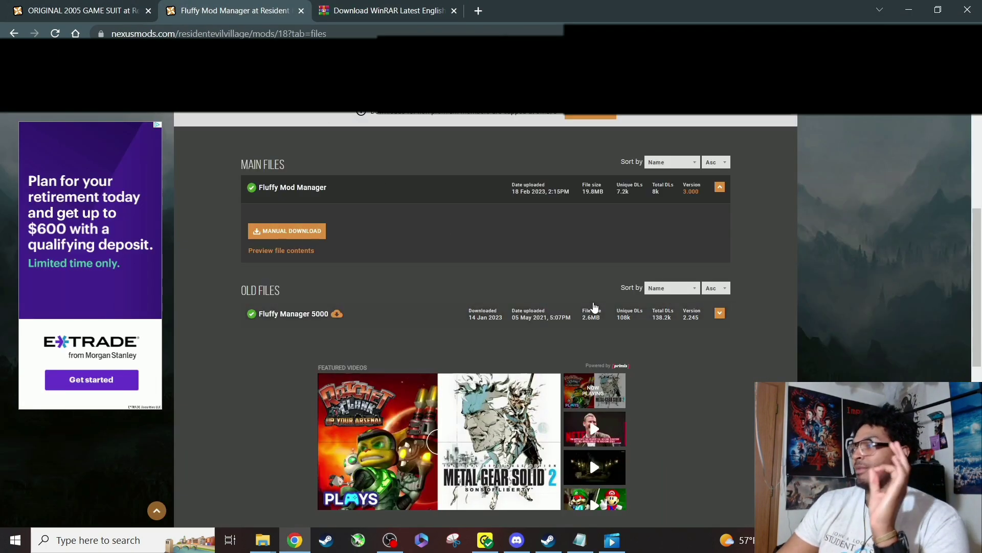
{"action": "left_click", "coordinate": [306, 237]}
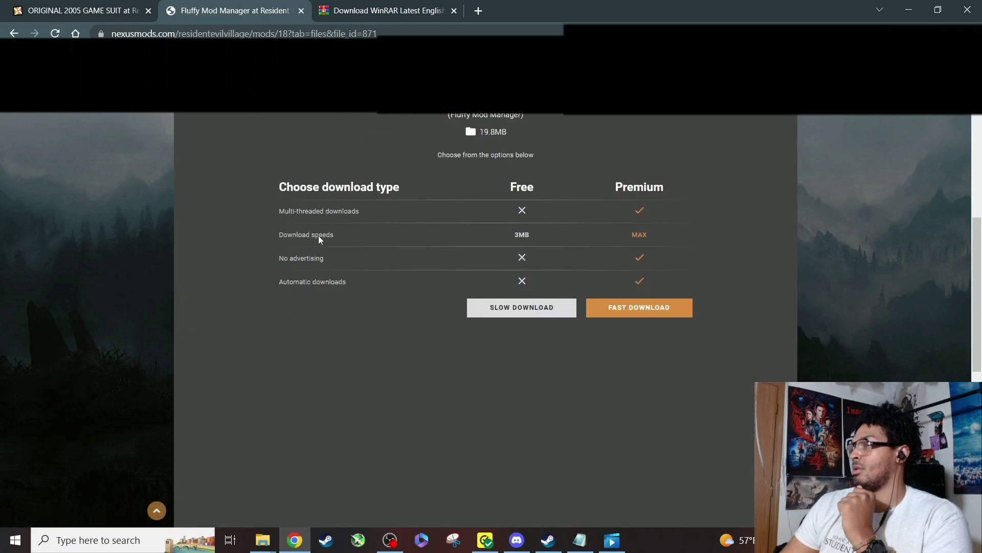
{"action": "left_click", "coordinate": [500, 280]}
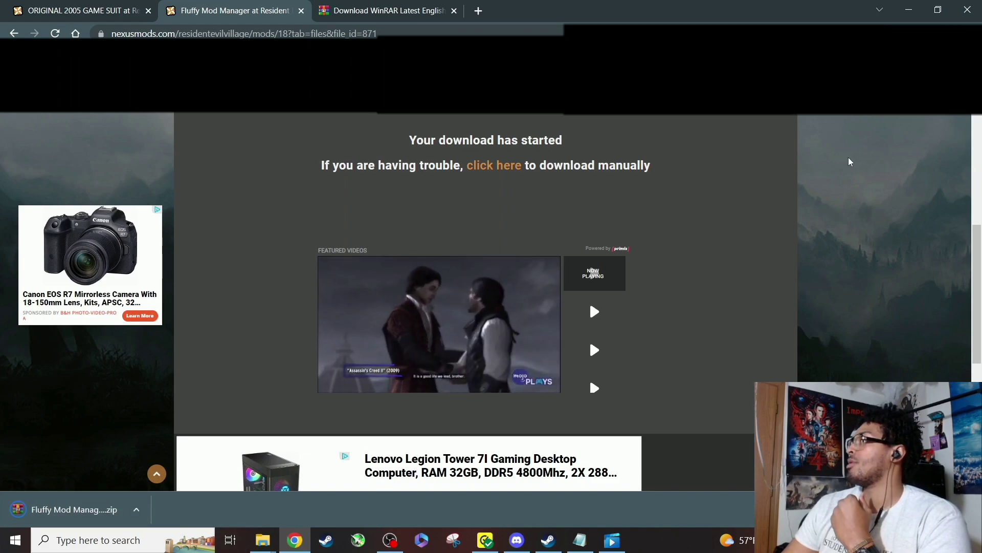
{"action": "left_click", "coordinate": [910, 6]}
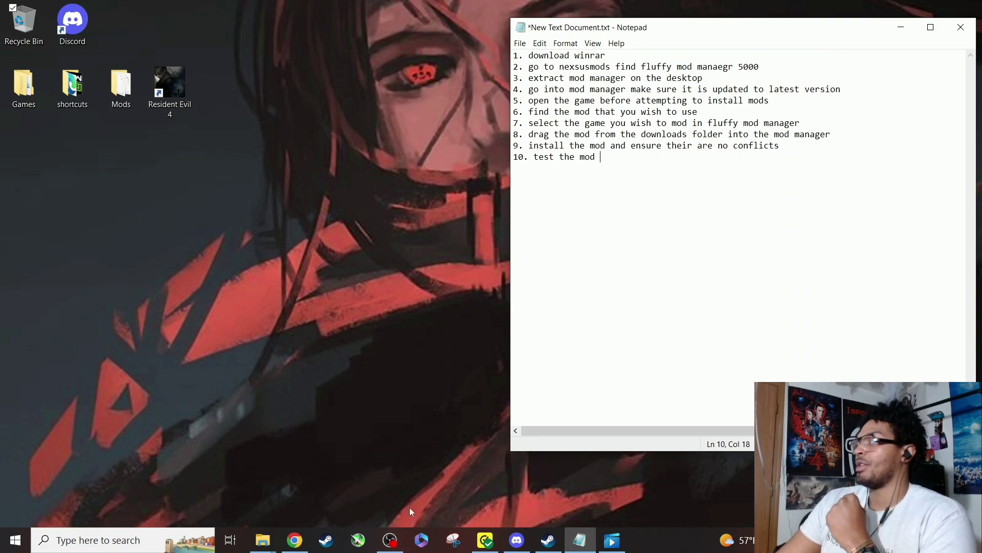
Move the downloaded Fluffy Mod Manager archive from the Downloads folder to the desktop.
{"action": "left_click", "coordinate": [262, 540]}
{"action": "left_click", "coordinate": [356, 192]}
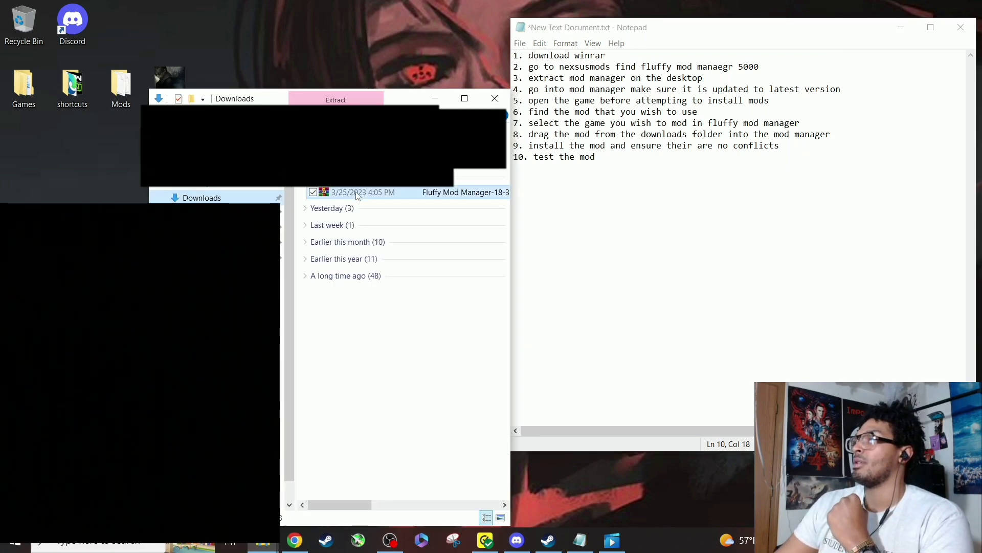
{"action": "right_click", "coordinate": [355, 191]}
{"action": "key", "text": "Escape"}
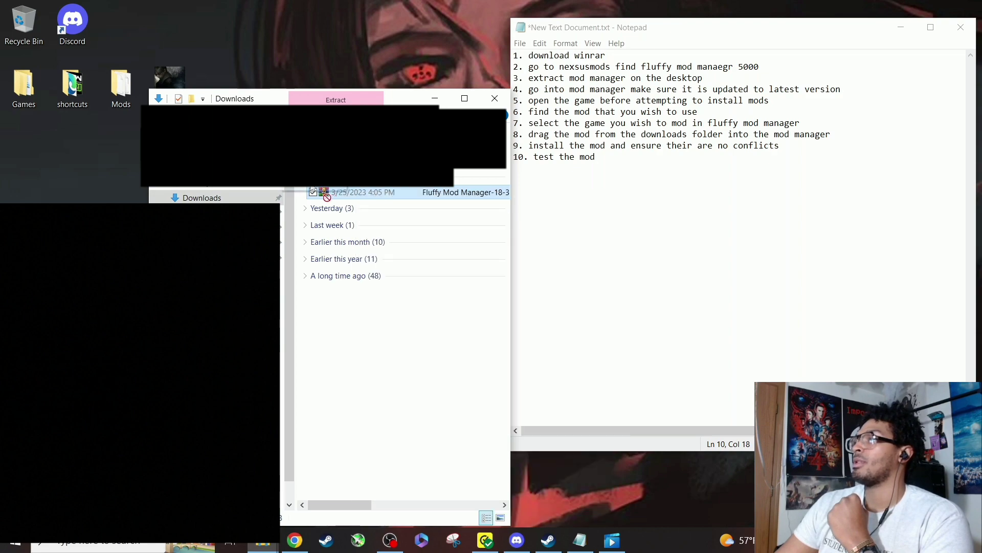
{"action": "left_click_drag", "start_coordinate": [355, 192], "coordinate": [81, 197]}
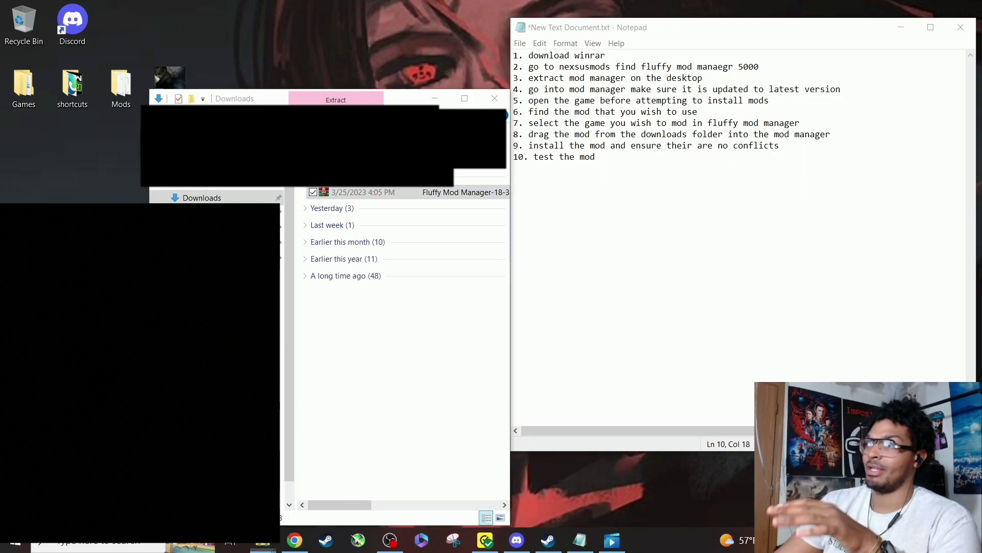
{"action": "left_click", "coordinate": [435, 98]}
Extract the Fluffy Mod Manager archive directly onto the desktop and place Modmanager.exe below Updater.exe.
{"action": "right_click", "coordinate": [76, 210]}
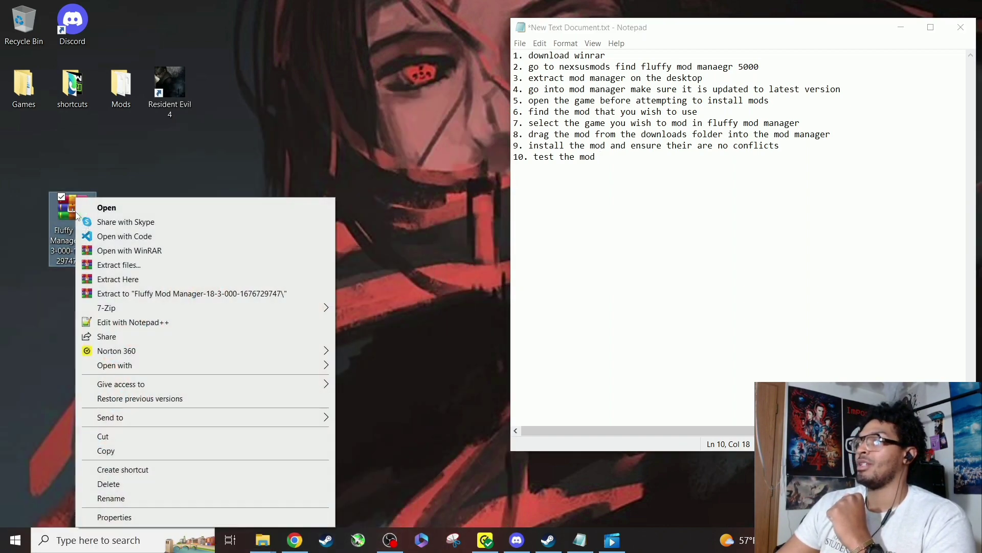
{"action": "left_click", "coordinate": [128, 283]}
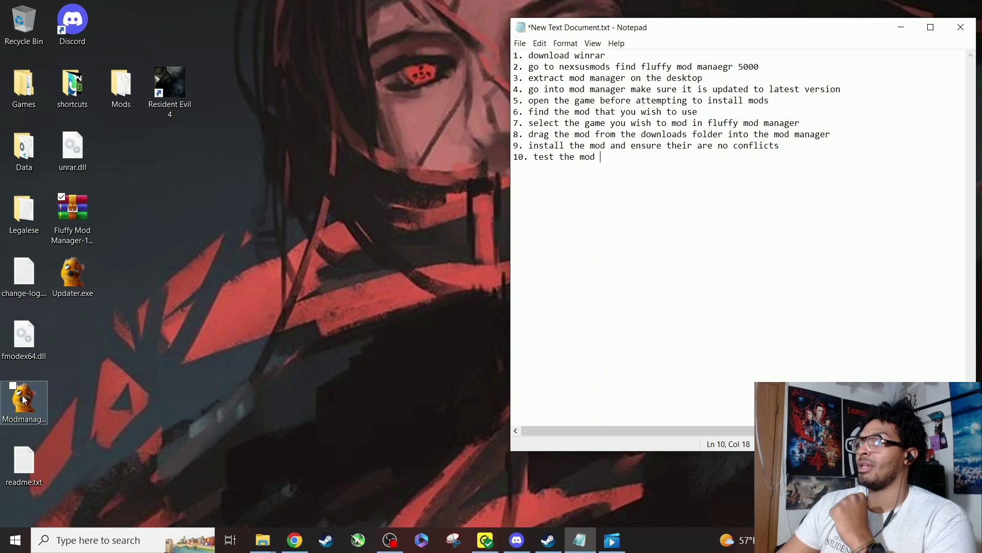
{"action": "left_click_drag", "start_coordinate": [24, 402], "coordinate": [82, 328]}
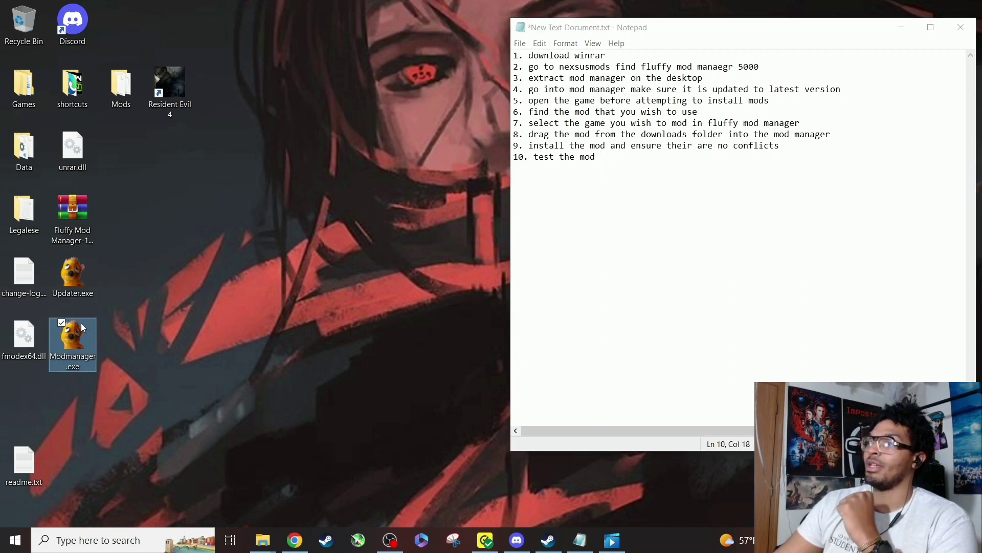
Pin Modmanager.exe to the taskbar and launch Fluffy Mod Manager from there.
{"action": "right_click", "coordinate": [82, 342]}
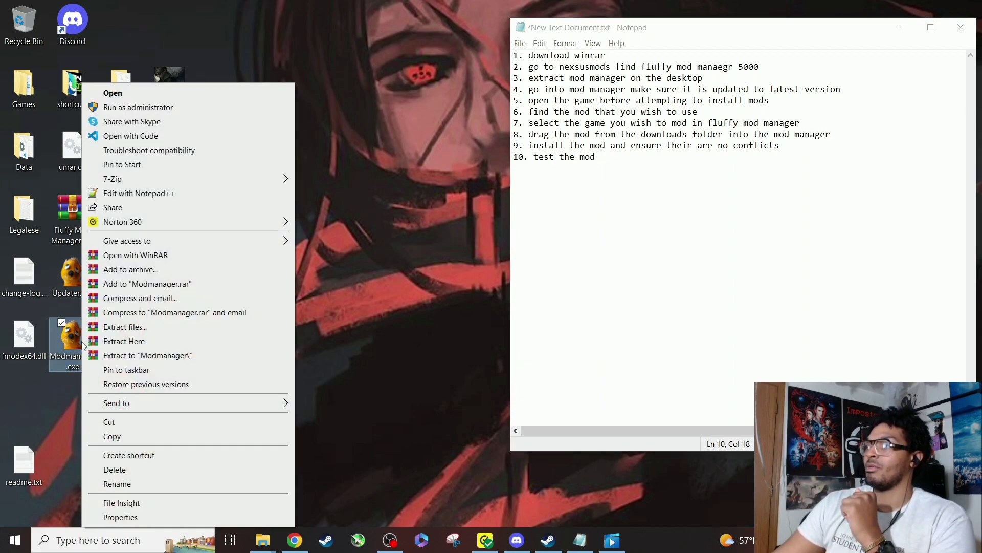
{"action": "left_click", "coordinate": [113, 370]}
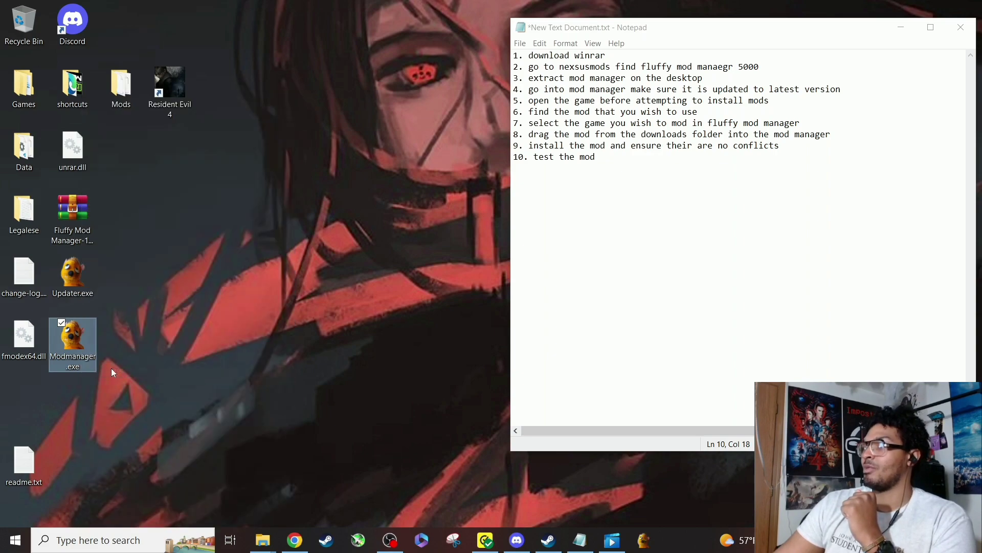
{"action": "left_click", "coordinate": [649, 548]}
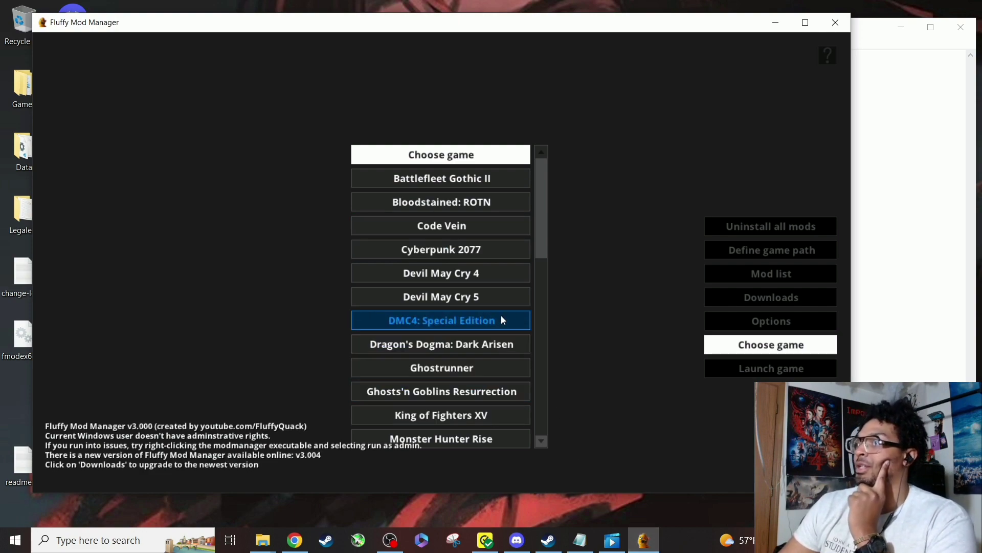
Look through the supported games and choose Resident Evil 4 HD.
{"action": "scroll", "coordinate": [542, 247], "scroll_direction": "down", "scroll_amount": 6}
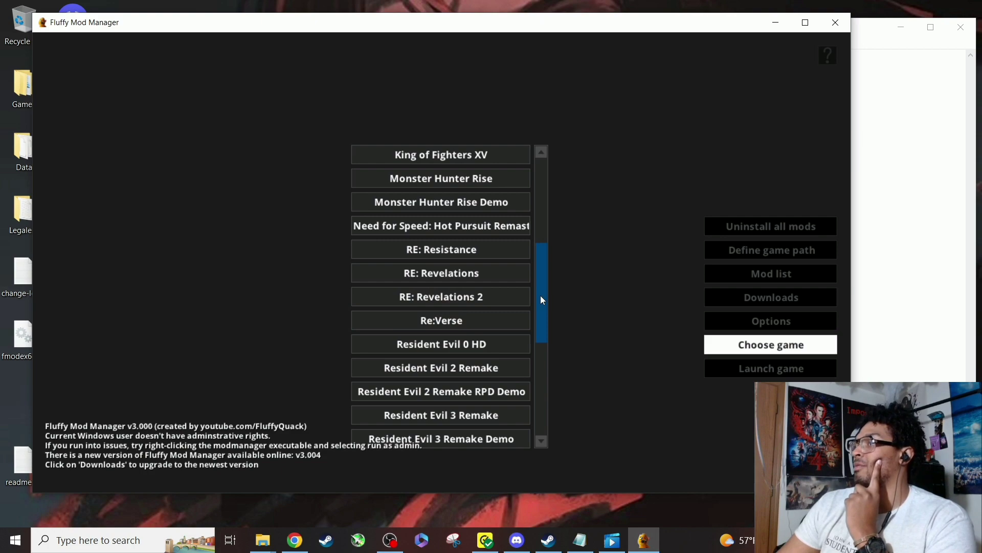
{"action": "left_click_drag", "start_coordinate": [542, 300], "coordinate": [544, 336]}
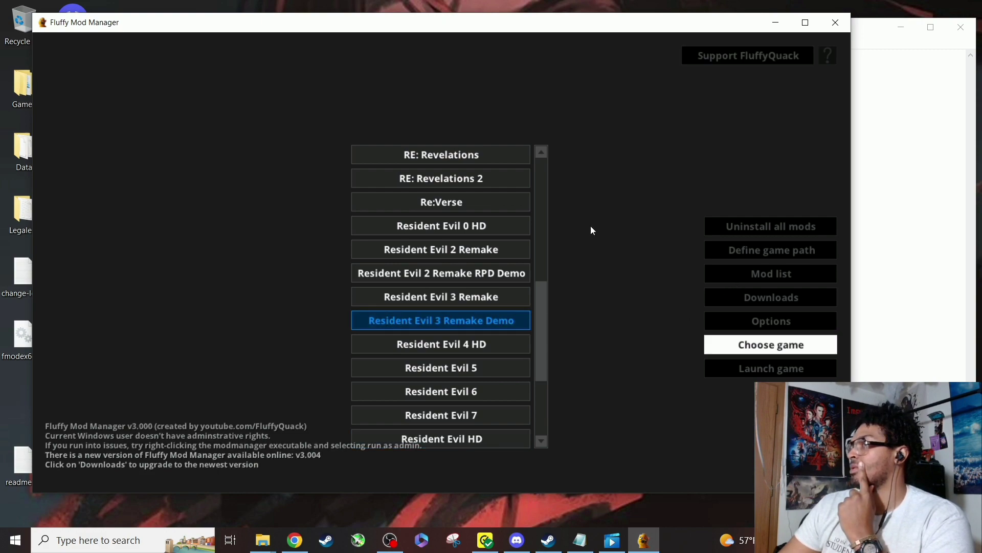
{"action": "left_click_drag", "start_coordinate": [541, 336], "coordinate": [545, 210]}
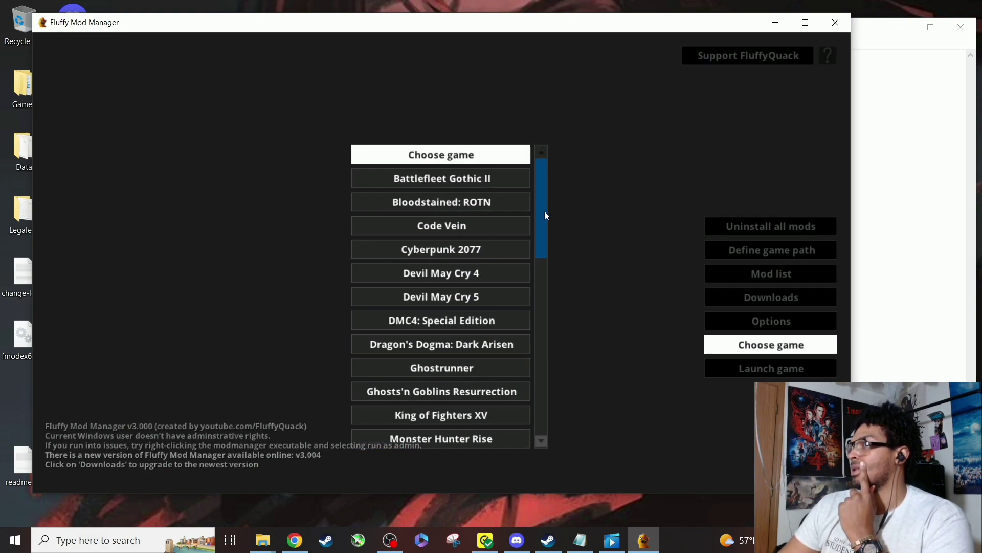
{"action": "scroll", "coordinate": [465, 306], "scroll_direction": "down", "scroll_amount": 9}
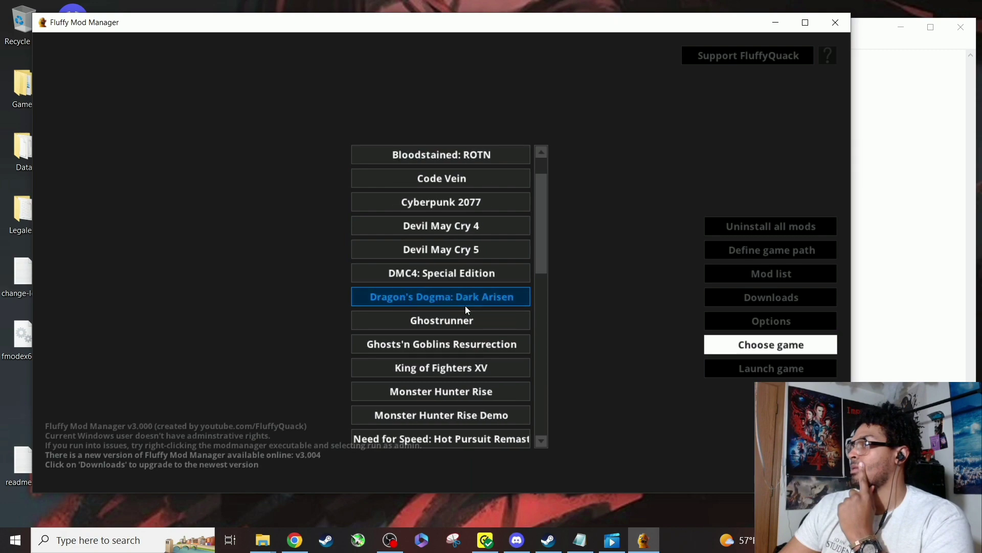
{"action": "scroll", "coordinate": [466, 306], "scroll_direction": "down", "scroll_amount": 4}
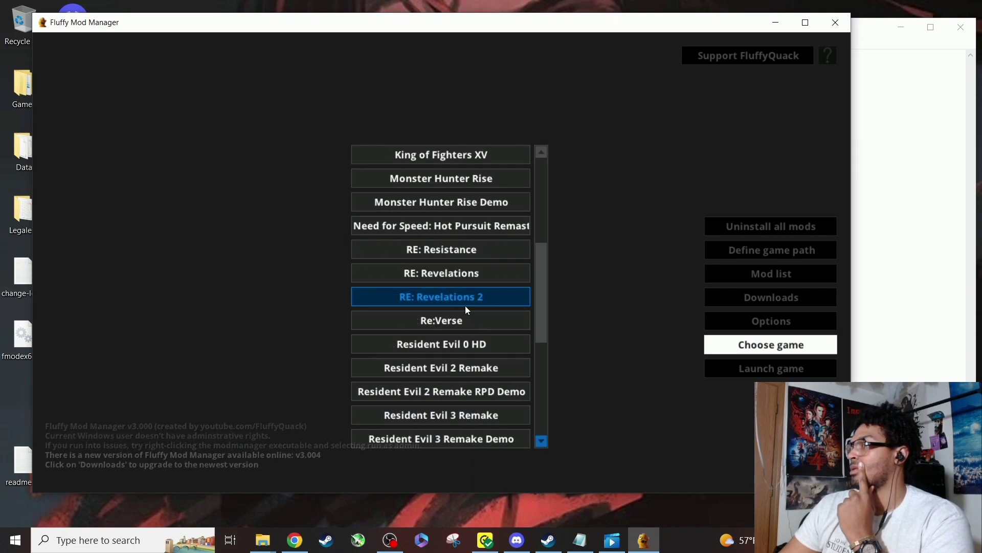
{"action": "scroll", "coordinate": [465, 306], "scroll_direction": "down", "scroll_amount": 4}
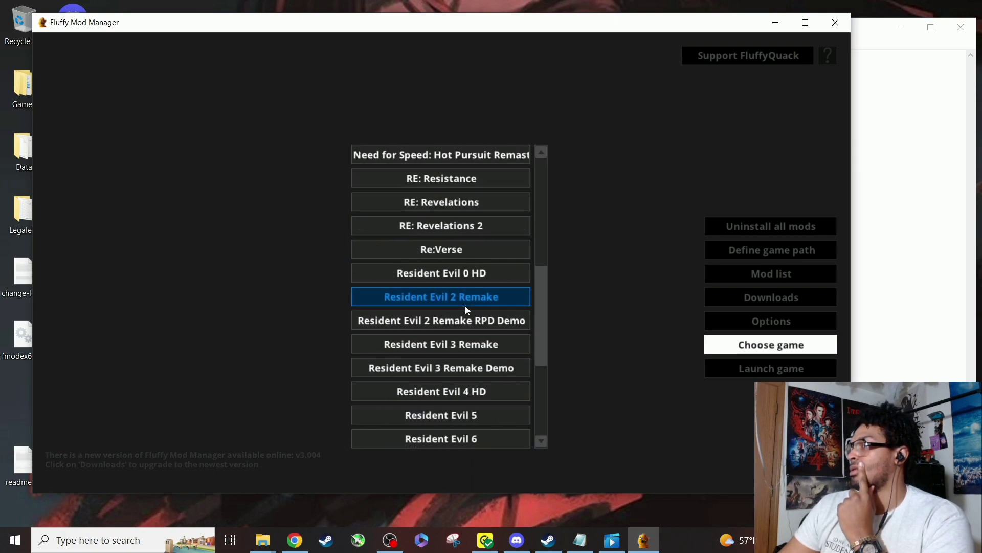
{"action": "scroll", "coordinate": [466, 305], "scroll_direction": "down", "scroll_amount": 4}
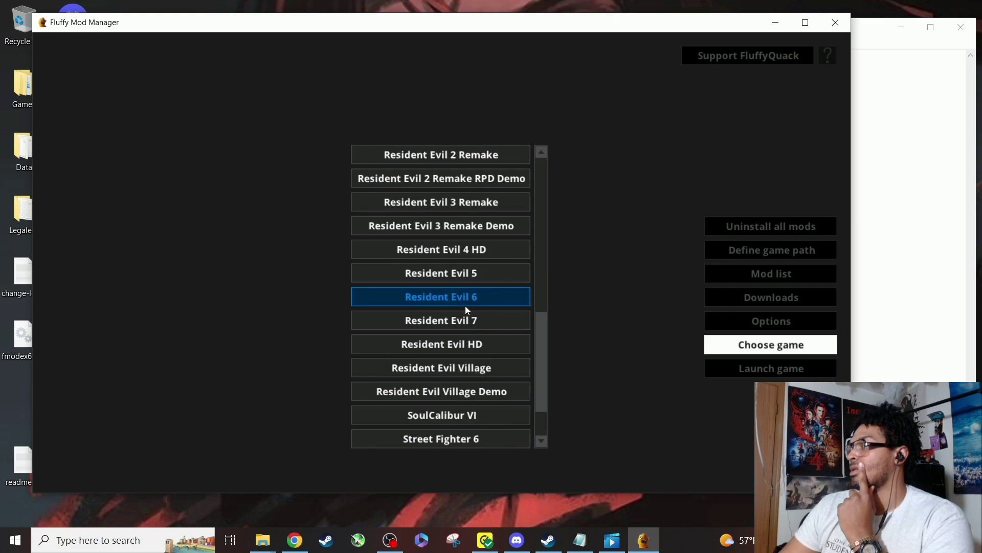
{"action": "scroll", "coordinate": [465, 306], "scroll_direction": "up", "scroll_amount": 3}
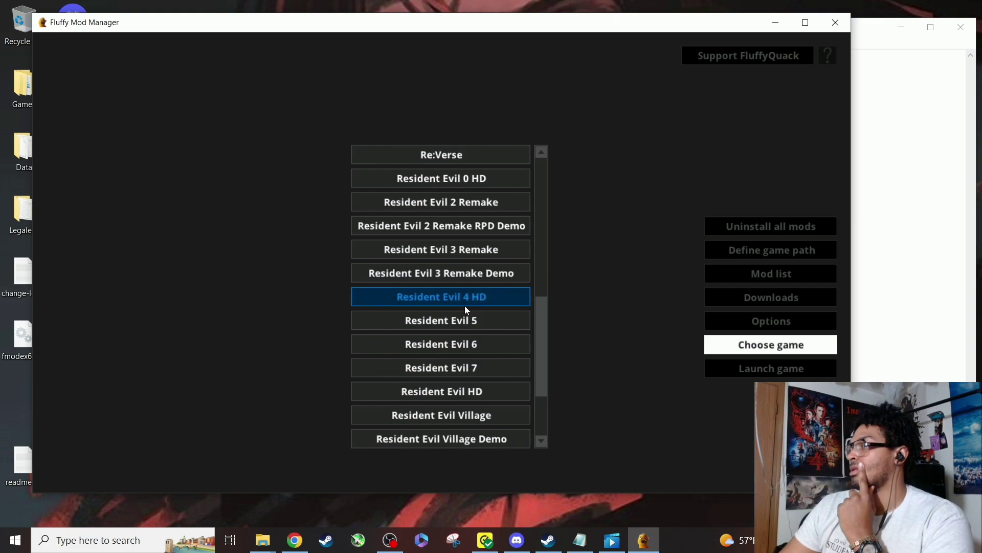
{"action": "left_click", "coordinate": [466, 304]}
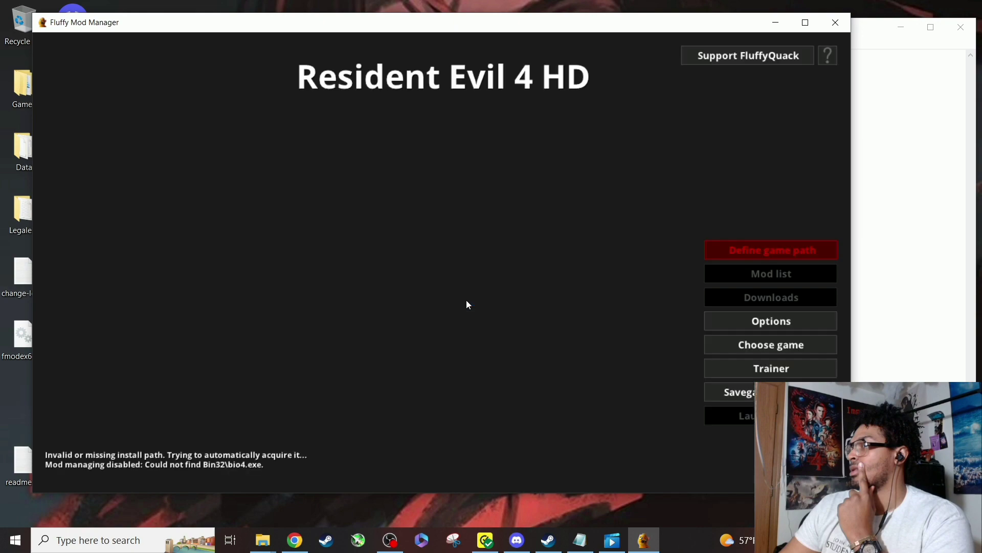
Update Fluffy Mod Manager to the latest version and complete the updater so the program restarts.
{"action": "left_click", "coordinate": [782, 320]}
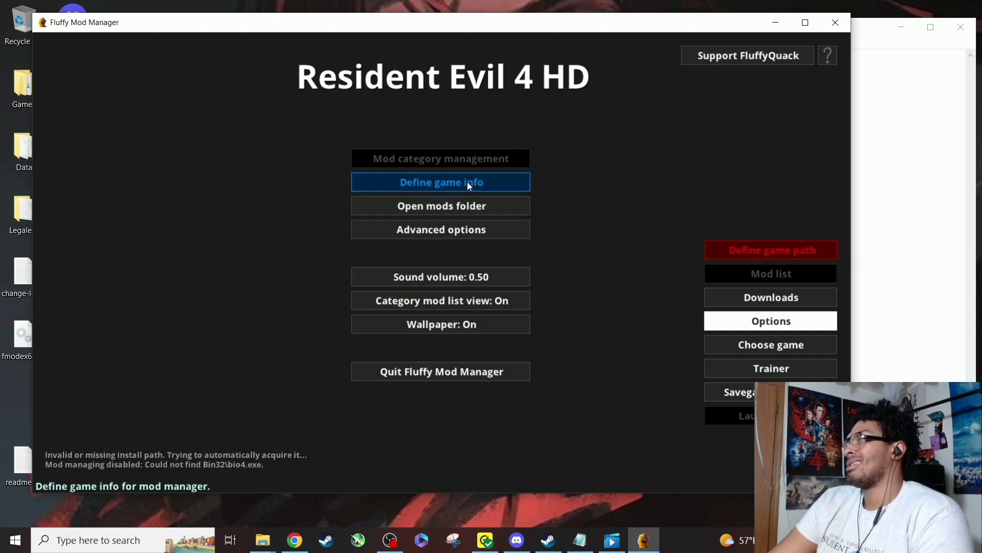
{"action": "left_click", "coordinate": [786, 300]}
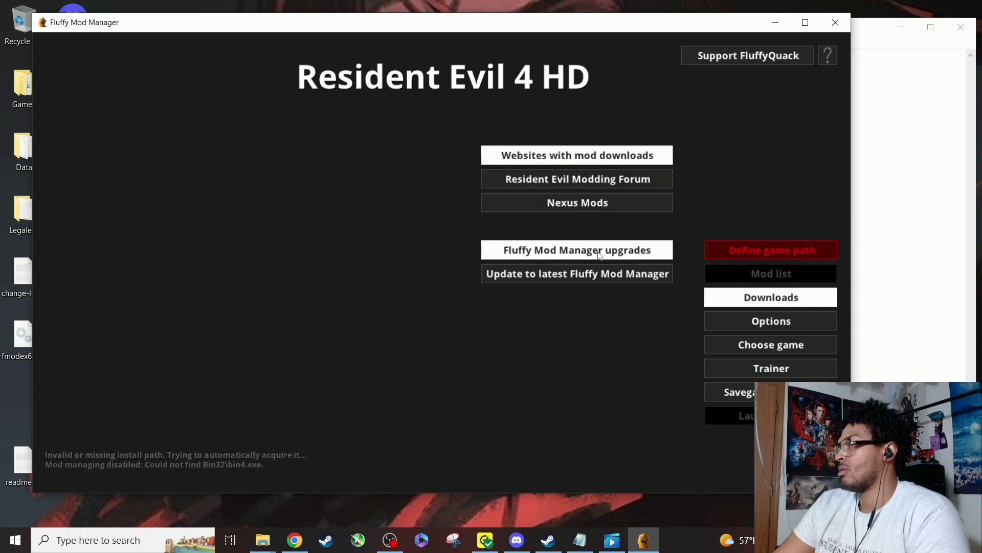
{"action": "left_click", "coordinate": [595, 275]}
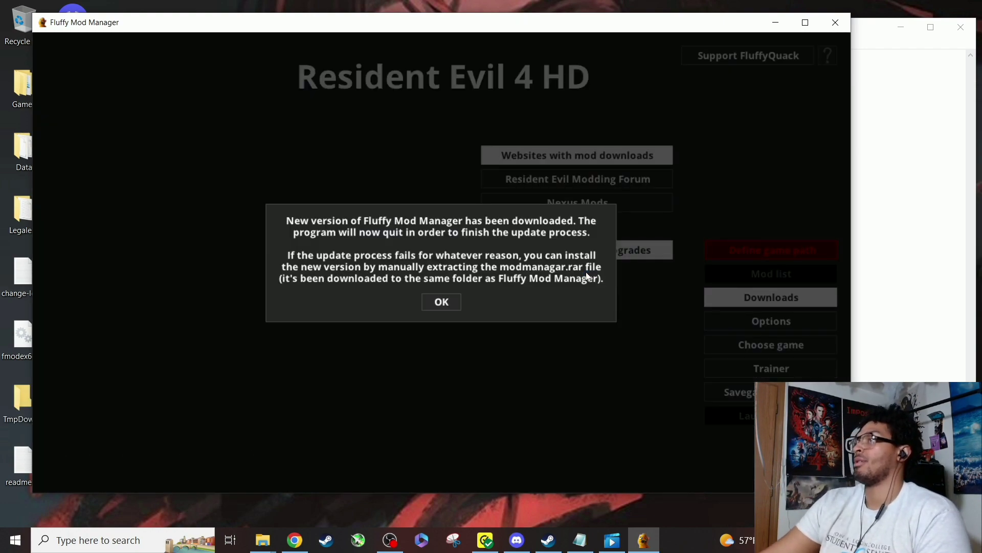
{"action": "left_click", "coordinate": [455, 305]}
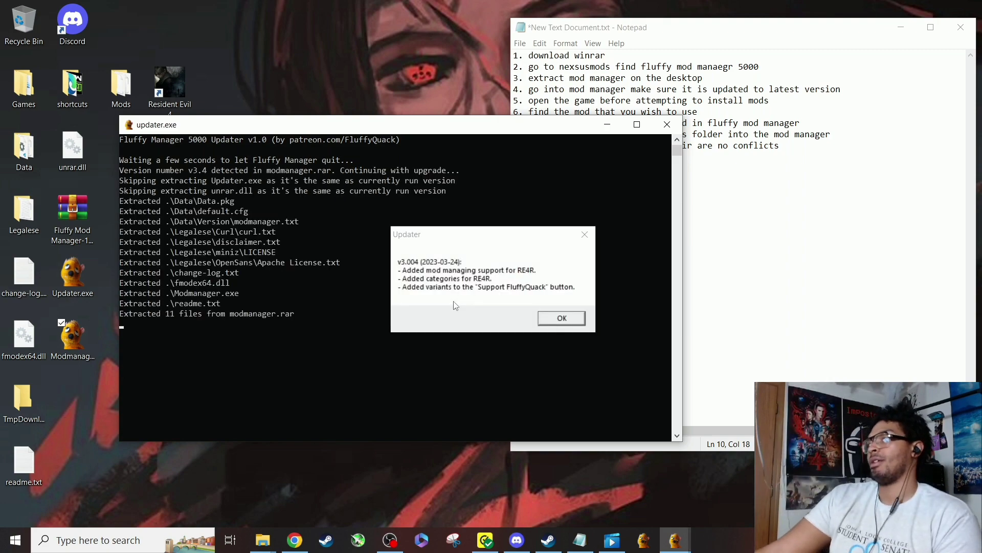
{"action": "left_click", "coordinate": [544, 320]}
{"action": "left_click", "coordinate": [551, 319]}
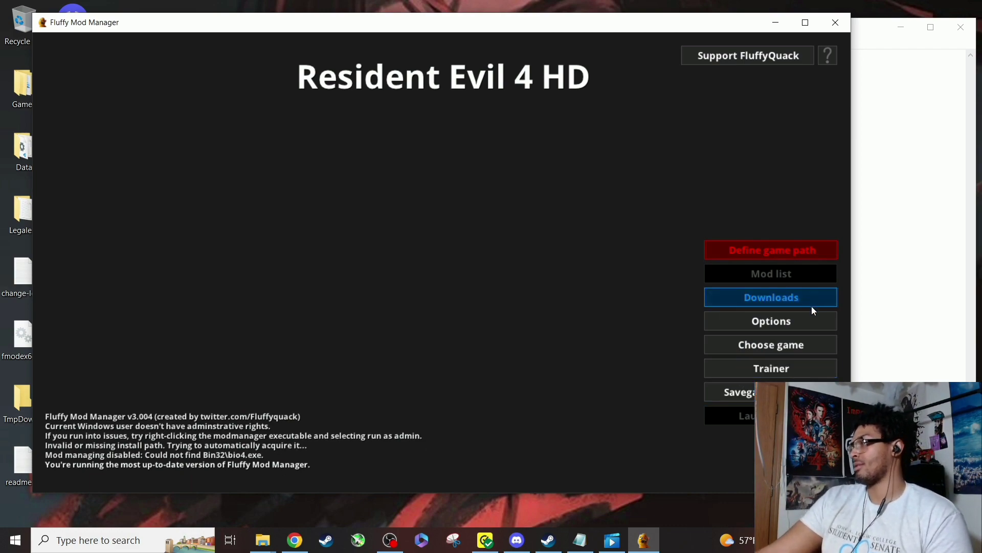
Switch the managed game to Resident Evil 4 Remake.
{"action": "left_click", "coordinate": [808, 340]}
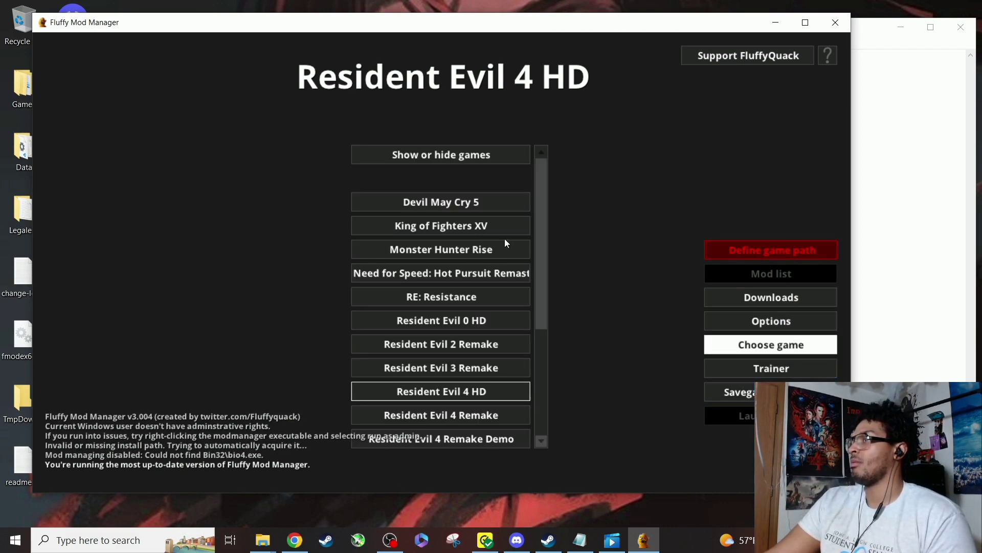
{"action": "scroll", "coordinate": [504, 238], "scroll_direction": "down", "scroll_amount": 4}
{"action": "left_click", "coordinate": [484, 321]}
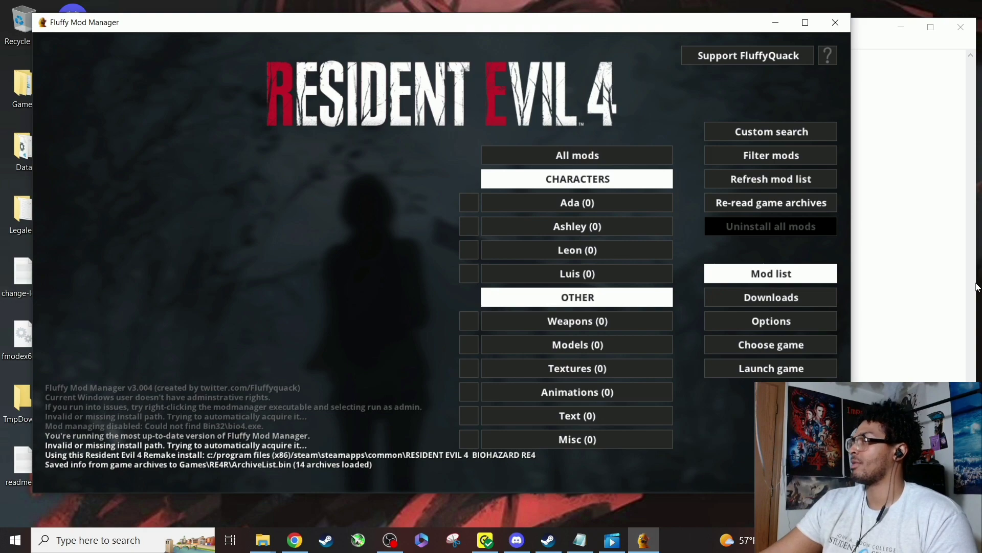
{"action": "left_click", "coordinate": [767, 345]}
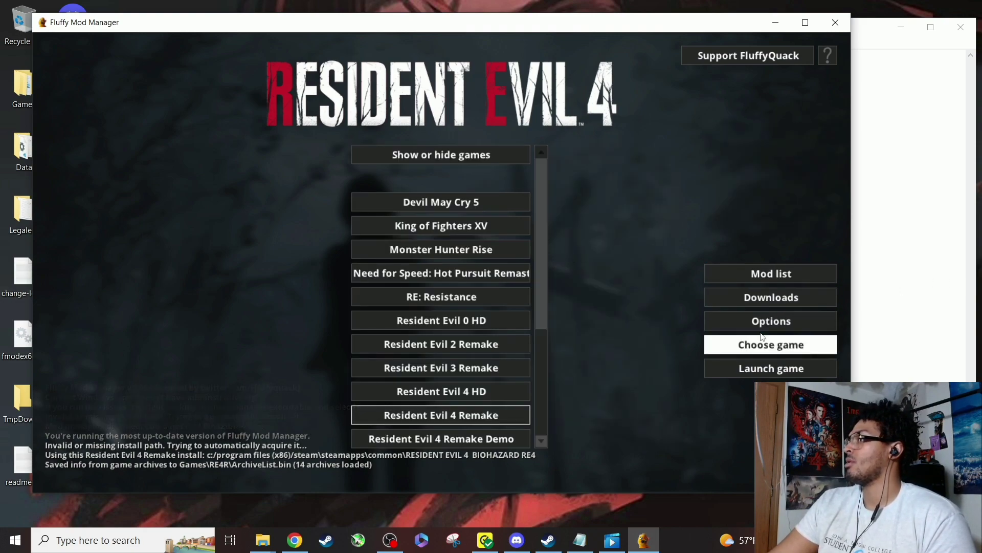
{"action": "left_click", "coordinate": [769, 302]}
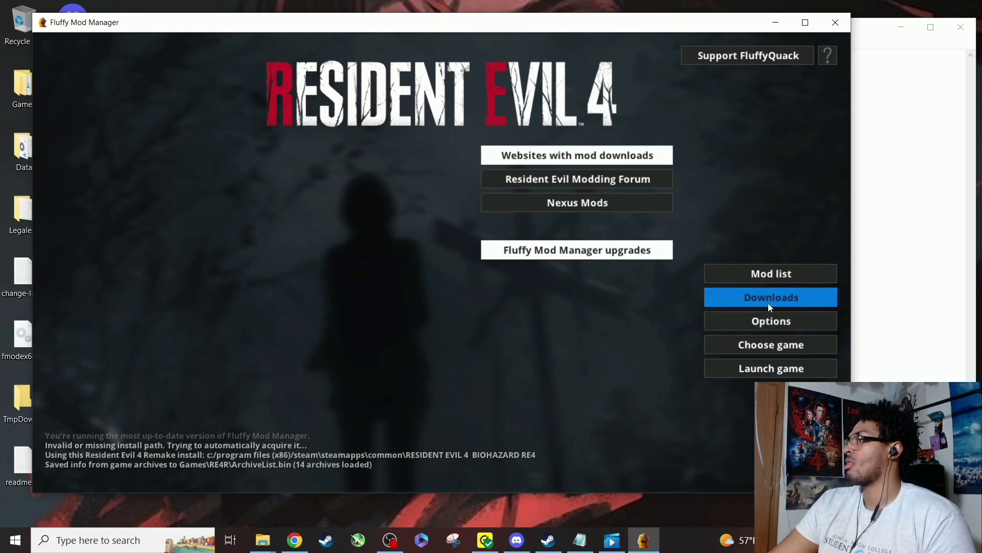
{"action": "left_click", "coordinate": [772, 340]}
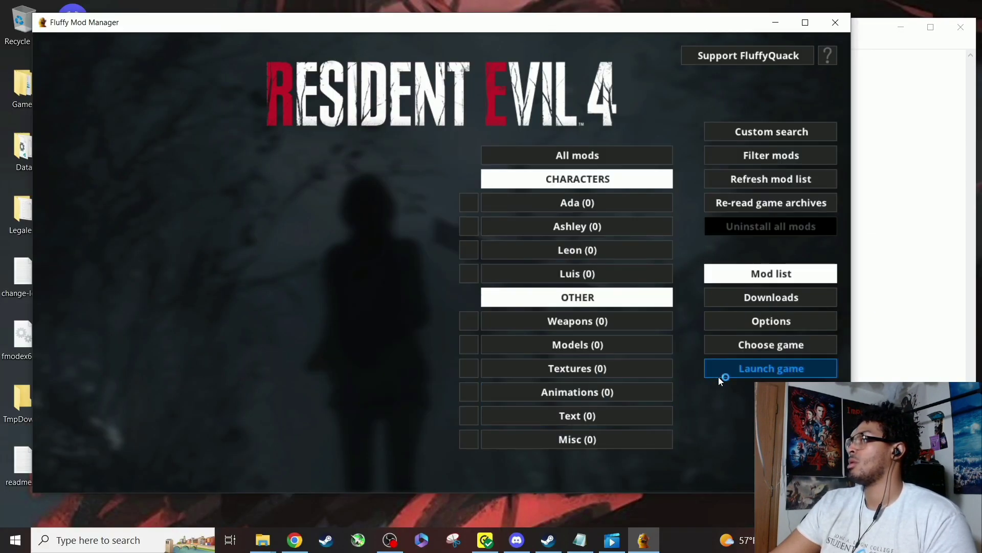
Launch Resident Evil 4 from the mod manager, minimize the manager and bring the game window to the foreground.
{"action": "left_click", "coordinate": [718, 376]}
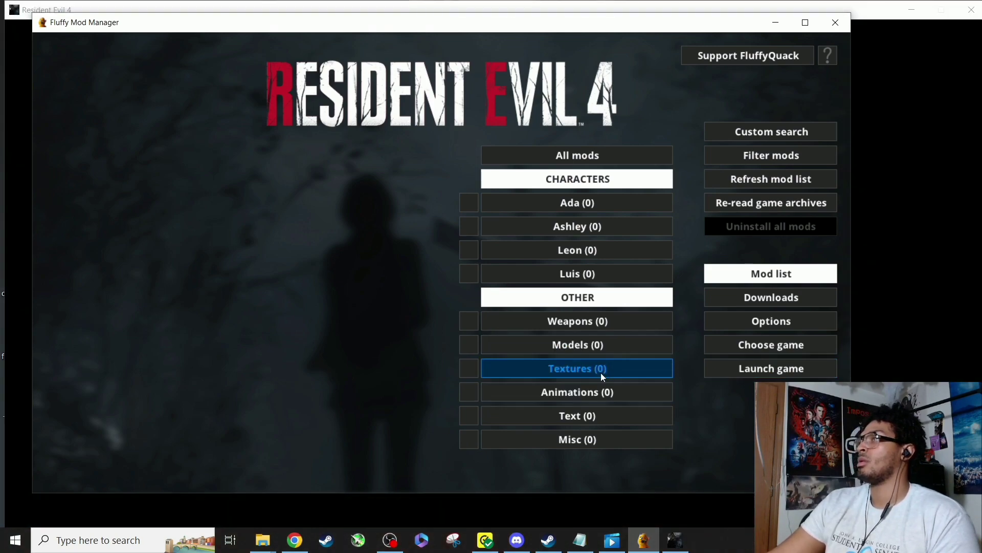
{"action": "left_click", "coordinate": [780, 22]}
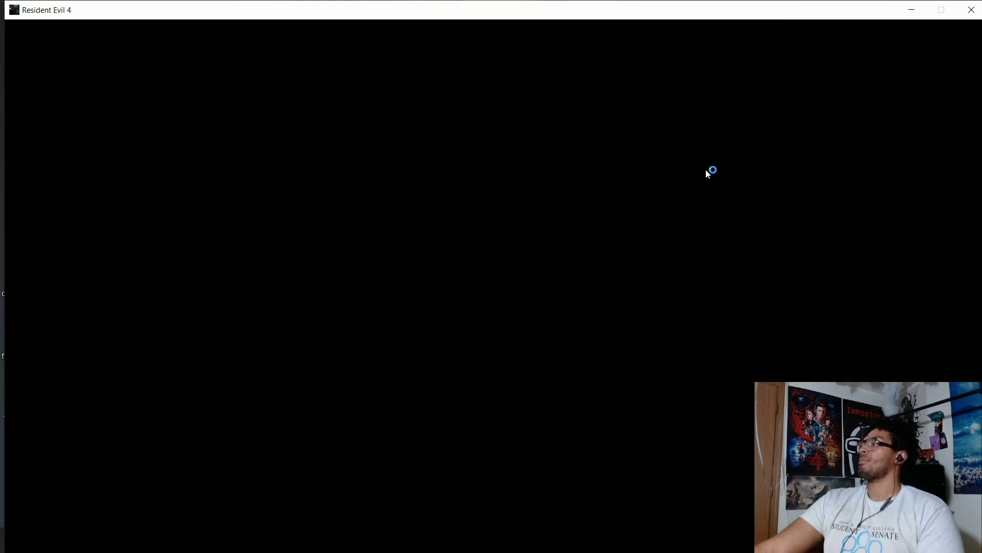
{"action": "key", "text": "super"}
{"action": "key", "text": "super"}
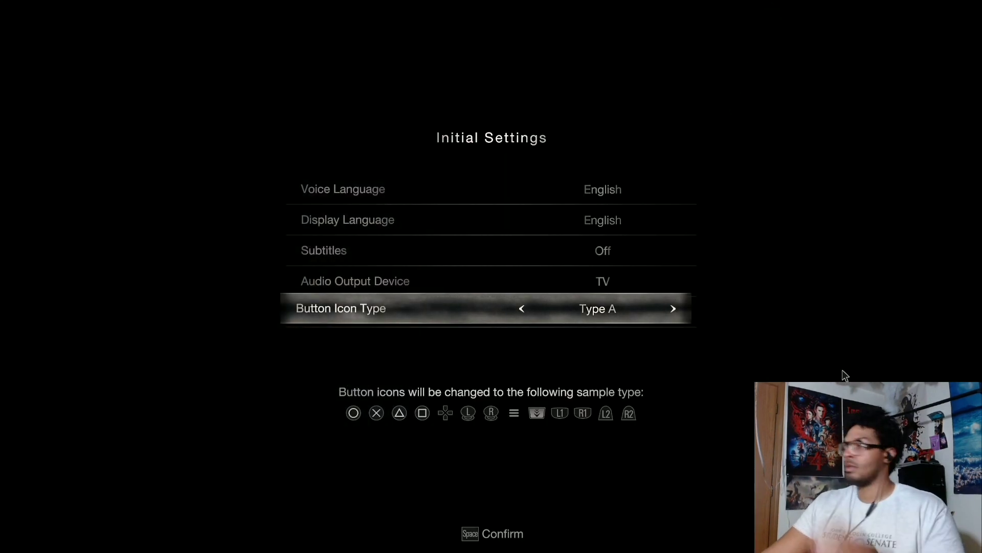
Turn Subtitles on in the game's Initial Settings and confirm the settings.
{"action": "key", "text": "Up"}
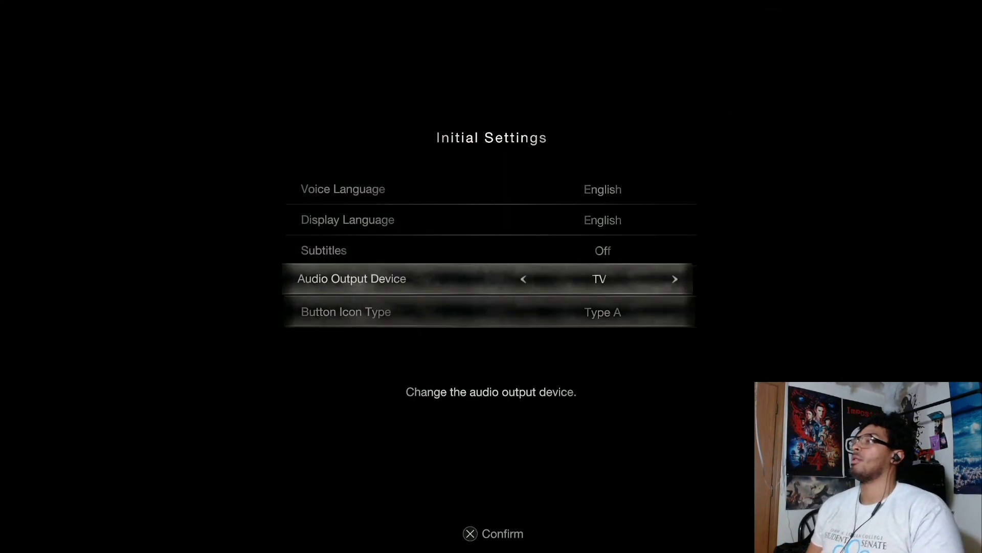
{"action": "key", "text": "Up"}
{"action": "key", "text": "Right"}
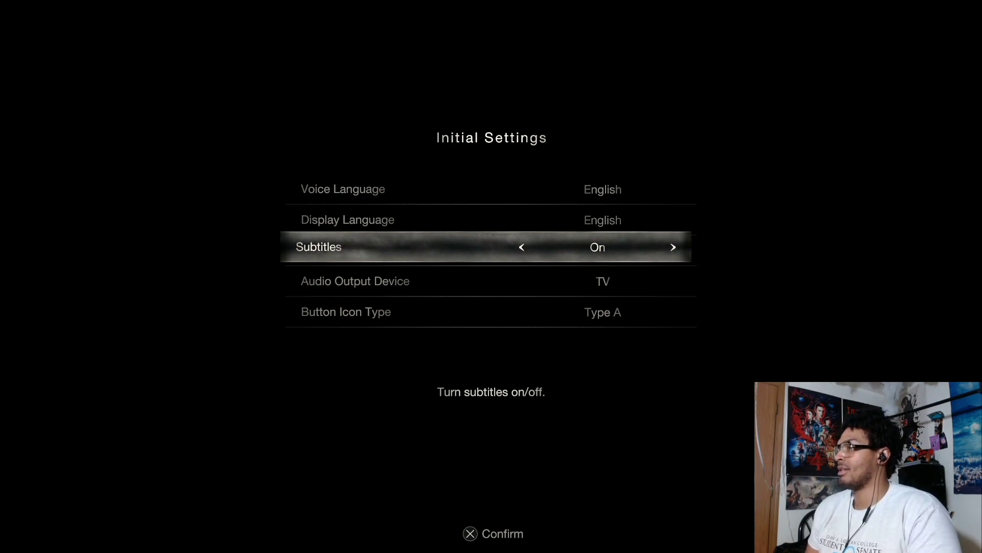
{"action": "key", "text": "Return"}
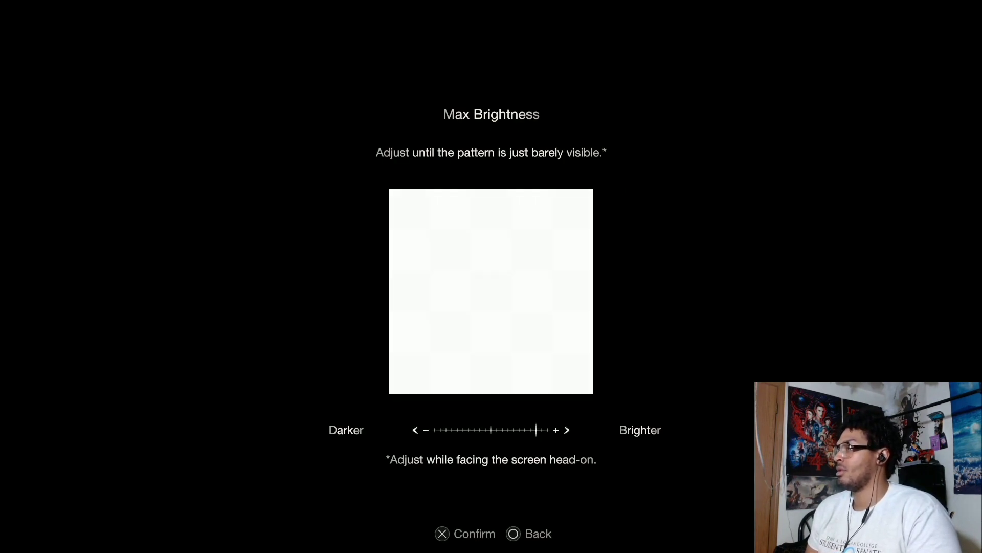
Lower Max Brightness a few notches and confirm it, accepting Min Brightness at its lowest setting.
{"action": "key", "text": "Left"}
{"action": "key", "text": "Left"}
{"action": "key", "text": "Left"}
{"action": "key", "text": "Left"}
{"action": "key", "text": "Left"}
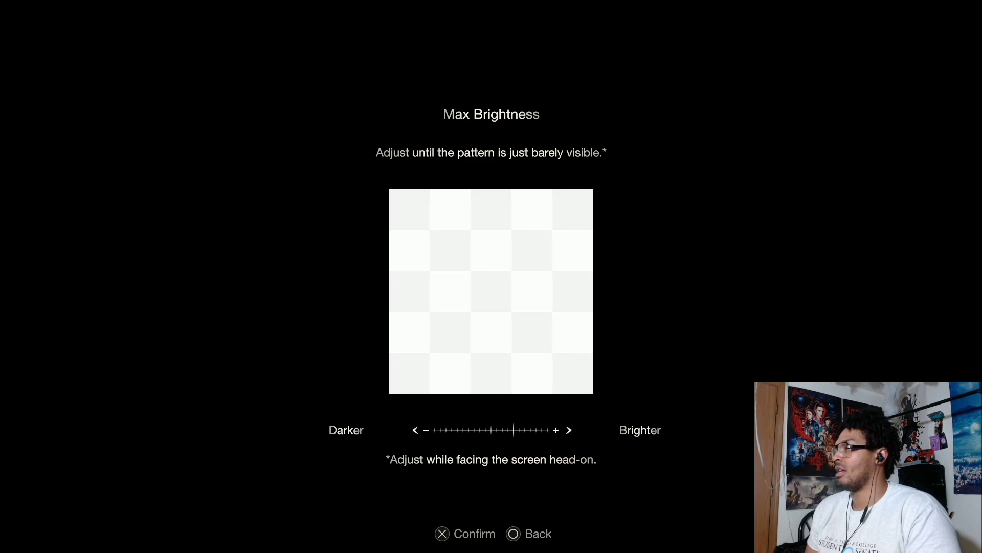
{"action": "key", "text": "Return"}
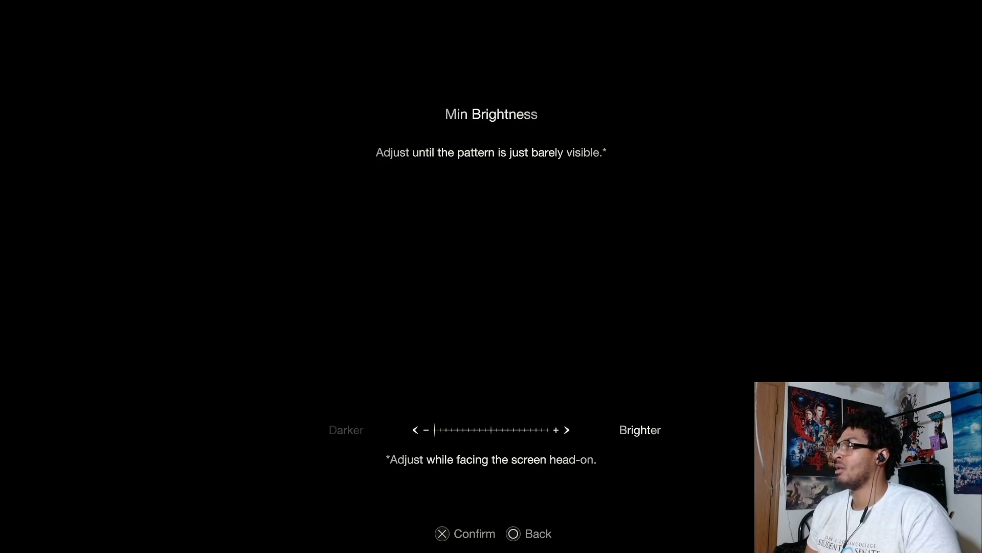
{"action": "key", "text": "Return"}
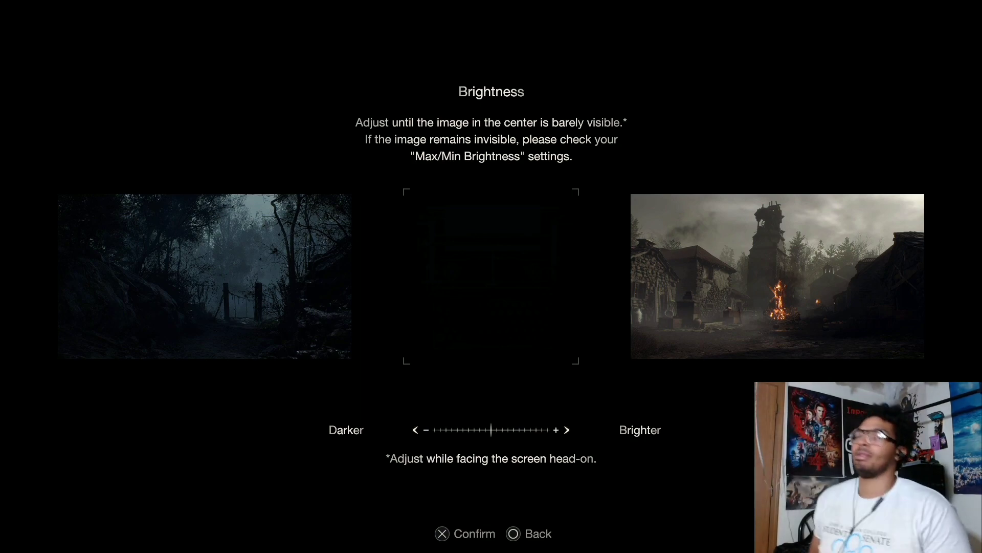
Raise Brightness to near the bright end of its scale, then accept the accessibility notice and the display window fit.
{"action": "key", "text": "Right"}
{"action": "key", "text": "Right"}
{"action": "key", "text": "Right"}
{"action": "key", "text": "Right"}
{"action": "key", "text": "Right"}
{"action": "key", "text": "Right"}
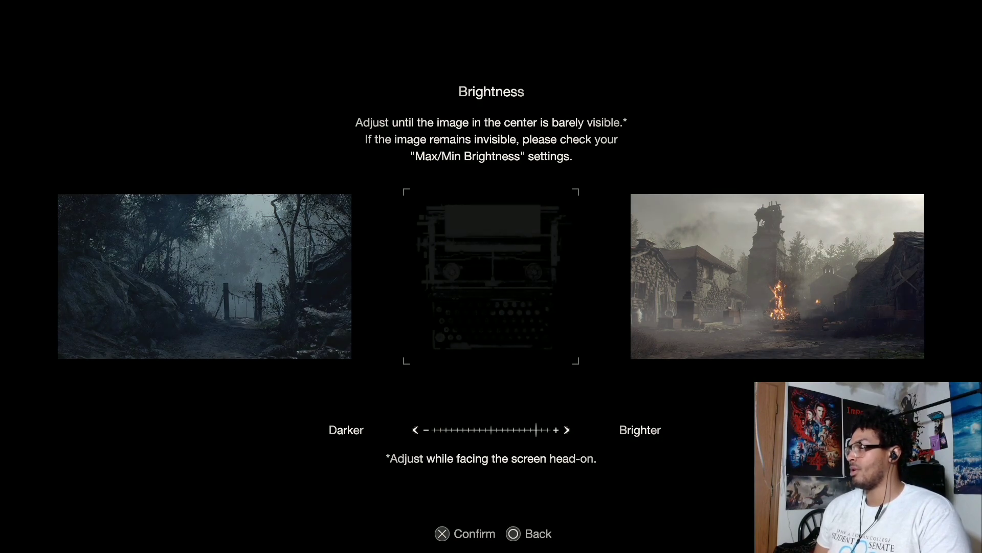
{"action": "key", "text": "Return"}
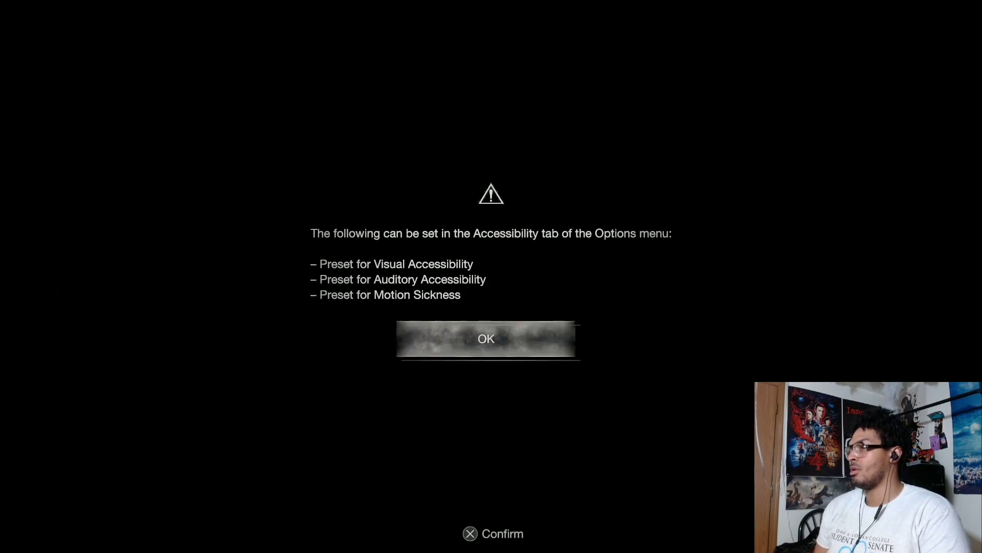
{"action": "key", "text": "Return"}
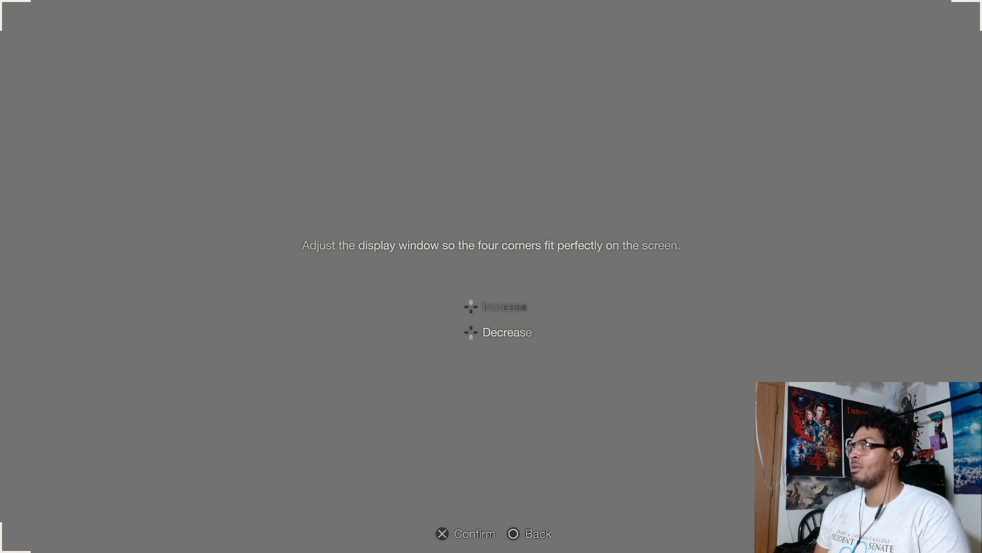
{"action": "key", "text": "Return"}
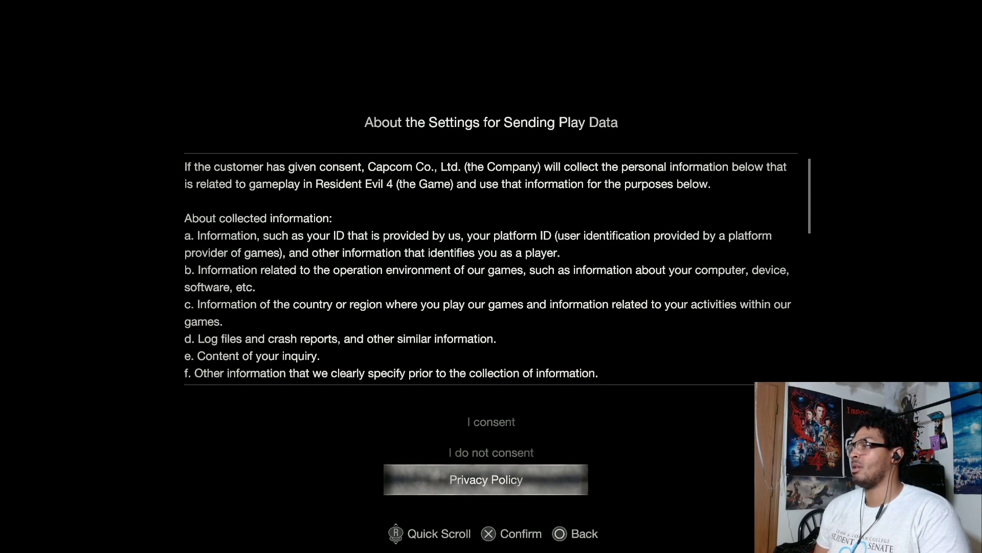
Go through the play data notice to its end and consent to sending play data.
{"action": "scroll", "coordinate": [497, 269], "scroll_direction": "down", "scroll_amount": 10}
{"action": "key", "text": "Up"}
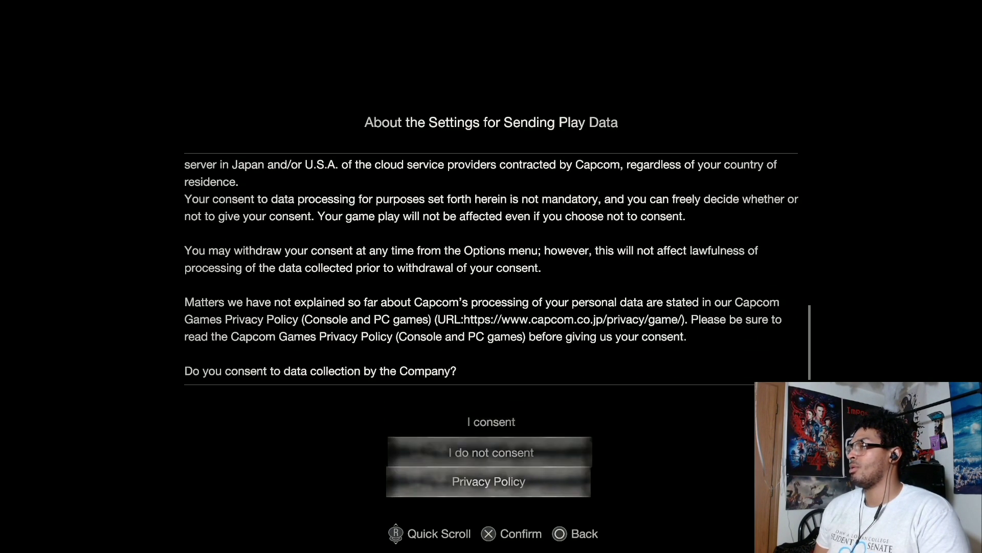
{"action": "key", "text": "Up"}
{"action": "key", "text": "Return"}
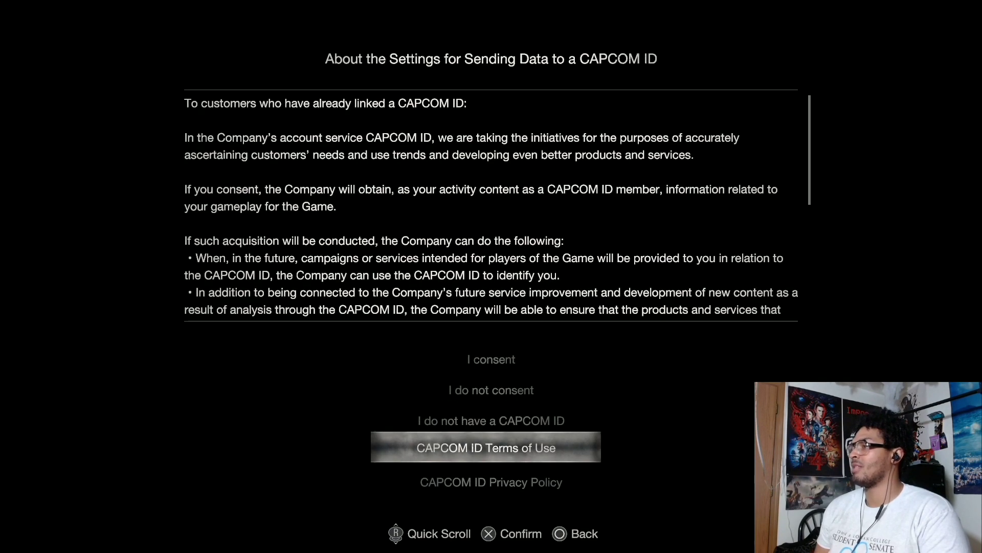
Go through the CAPCOM ID data notice to its end and consent to sending data to a CAPCOM ID.
{"action": "scroll", "coordinate": [498, 206], "scroll_direction": "down", "scroll_amount": 3}
{"action": "scroll", "coordinate": [498, 206], "scroll_direction": "up", "scroll_amount": 3}
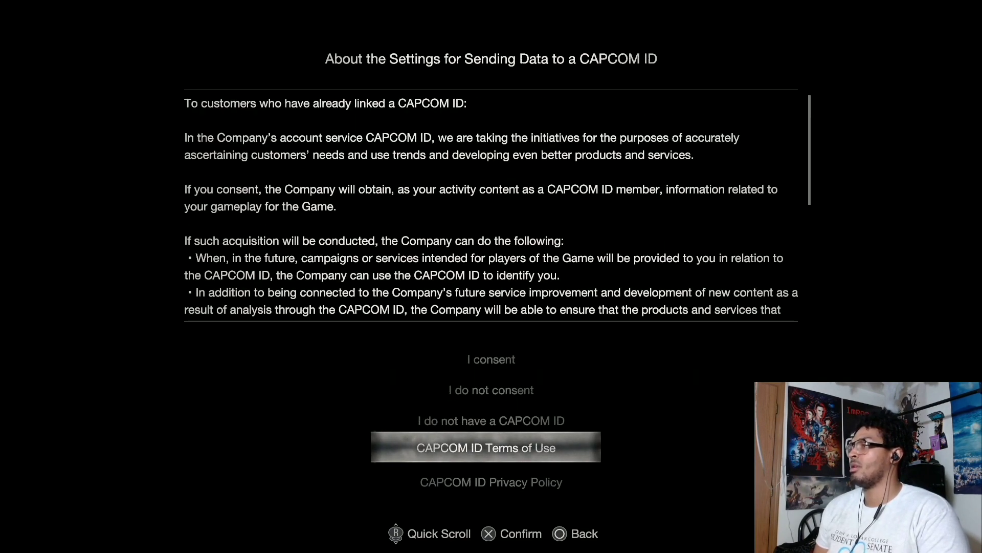
{"action": "scroll", "coordinate": [491, 204], "scroll_direction": "down", "scroll_amount": 10}
{"action": "key", "text": "Up"}
{"action": "key", "text": "Up"}
{"action": "key", "text": "Up"}
{"action": "key", "text": "Return"}
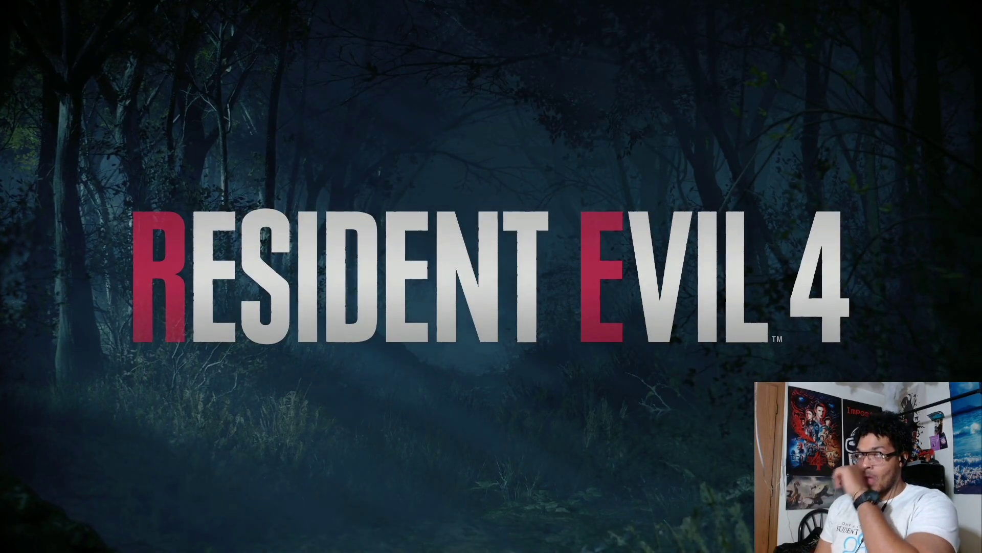
Start the game from the title screen, then pause the opening of Chapter 1 and quit back to the title screen.
{"action": "key", "text": "Return"}
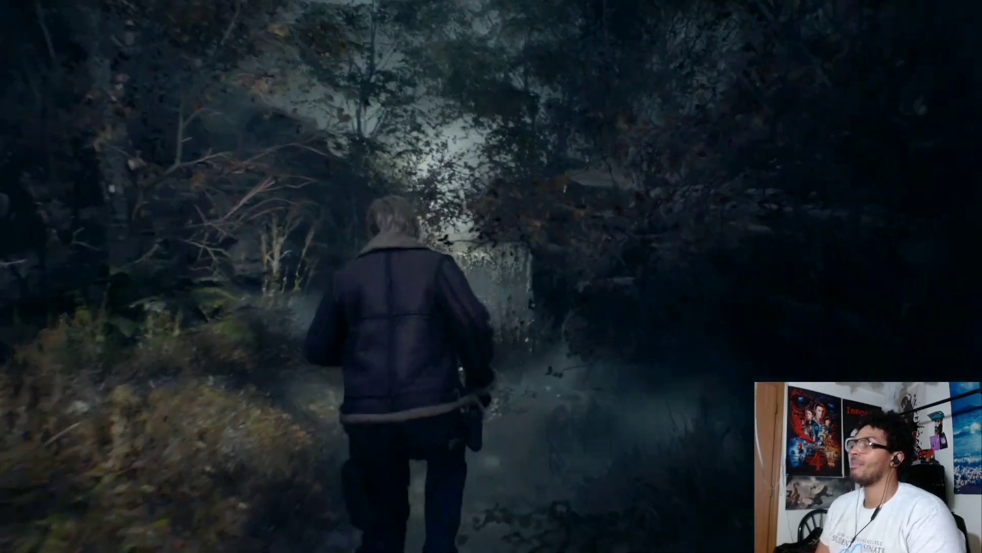
{"action": "key", "text": "Escape"}
{"action": "key", "text": "Up"}
{"action": "key", "text": "Up"}
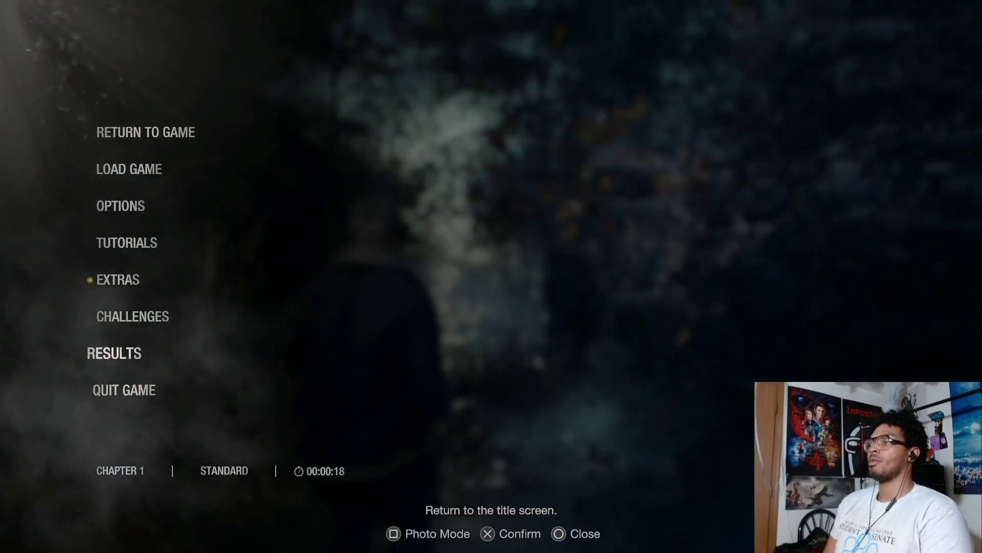
{"action": "key", "text": "Down"}
{"action": "key", "text": "Down"}
{"action": "key", "text": "Down"}
{"action": "key", "text": "Down"}
{"action": "key", "text": "Down"}
{"action": "key", "text": "Down"}
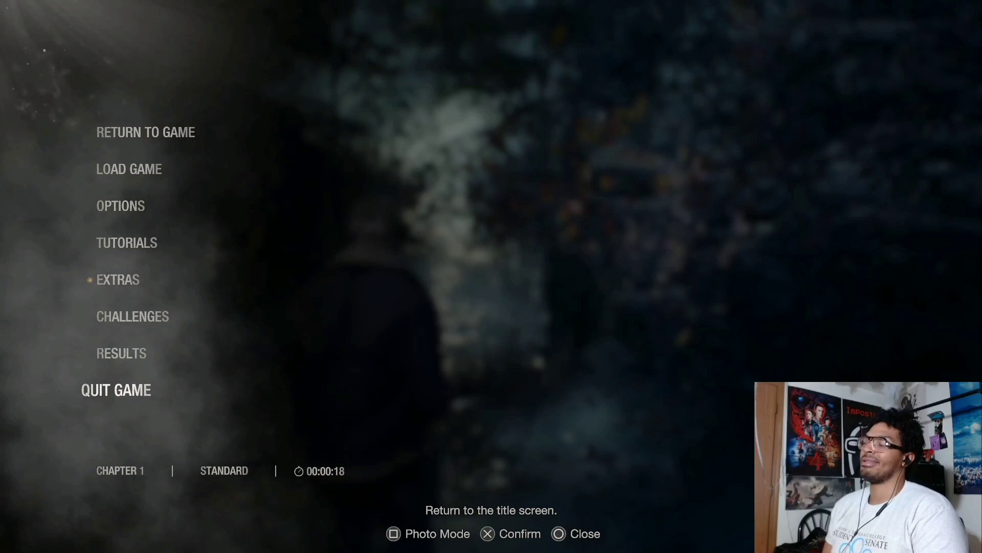
{"action": "key", "text": "Return"}
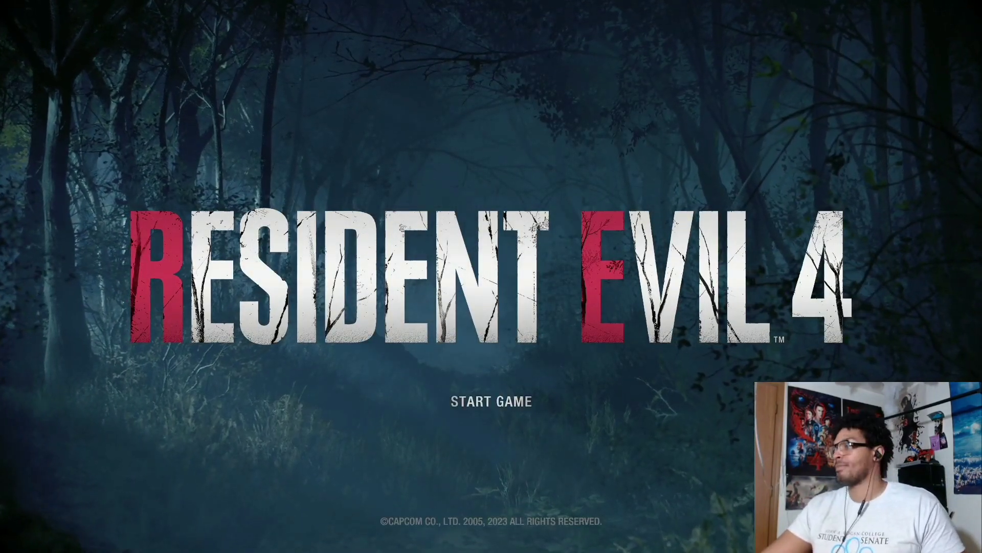
Close Resident Evil 4 and switch to the ORIGINAL 2005 GAME SUIT mod page on Nexus Mods in Chrome.
{"action": "key", "text": "super"}
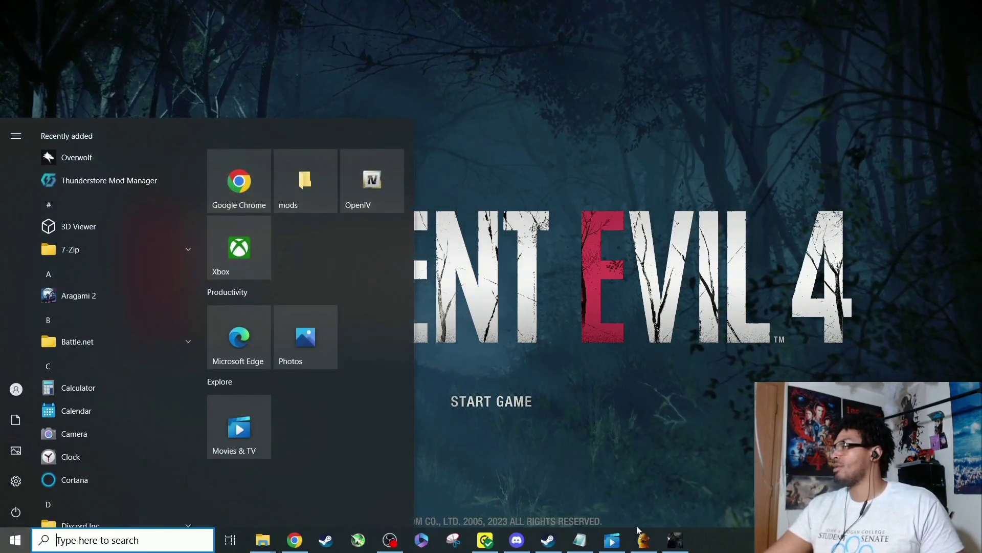
{"action": "mouse_move", "coordinate": [668, 547]}
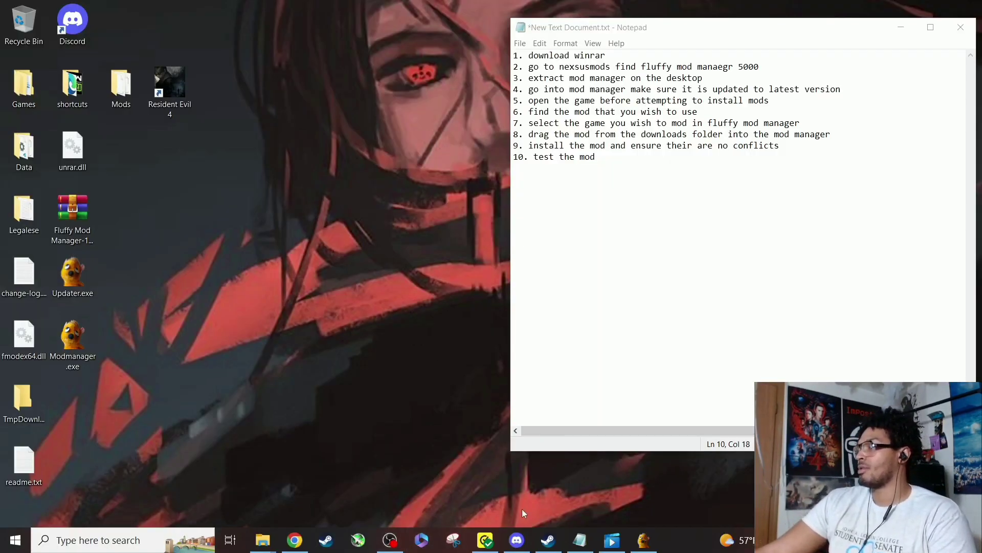
{"action": "mouse_move", "coordinate": [289, 546]}
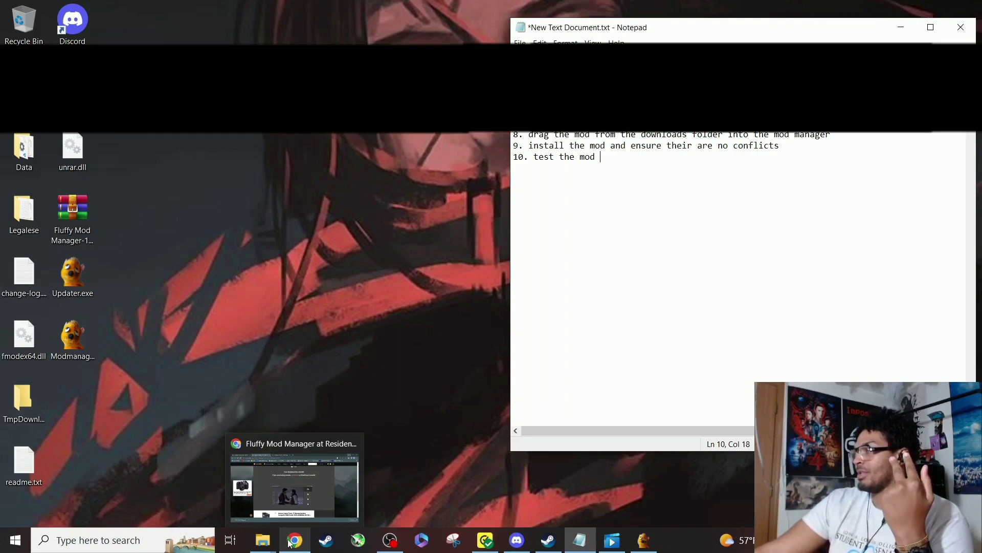
{"action": "left_click", "coordinate": [289, 543]}
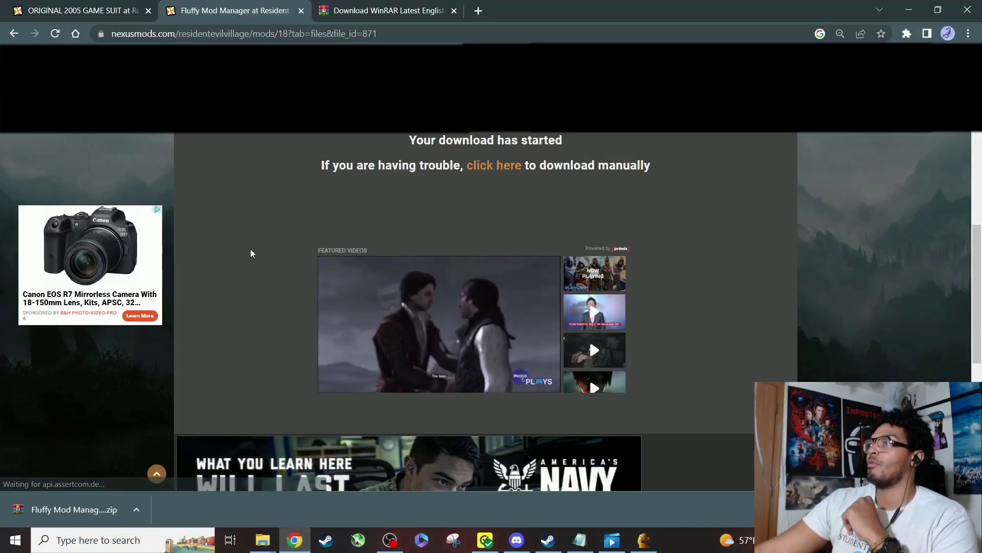
{"action": "left_click", "coordinate": [72, 6]}
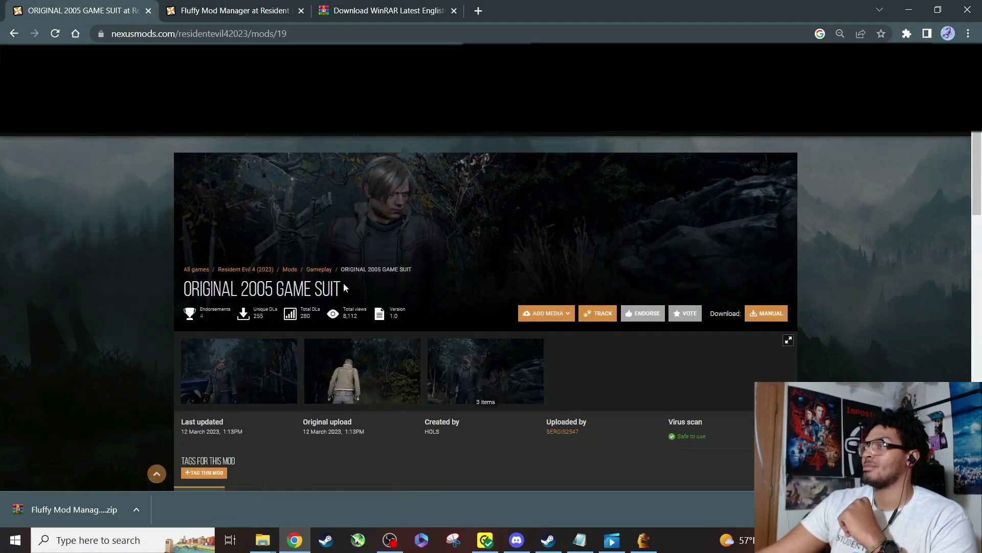
Look through the three preview images of the ORIGINAL 2005 GAME SUIT mod.
{"action": "left_click", "coordinate": [254, 367]}
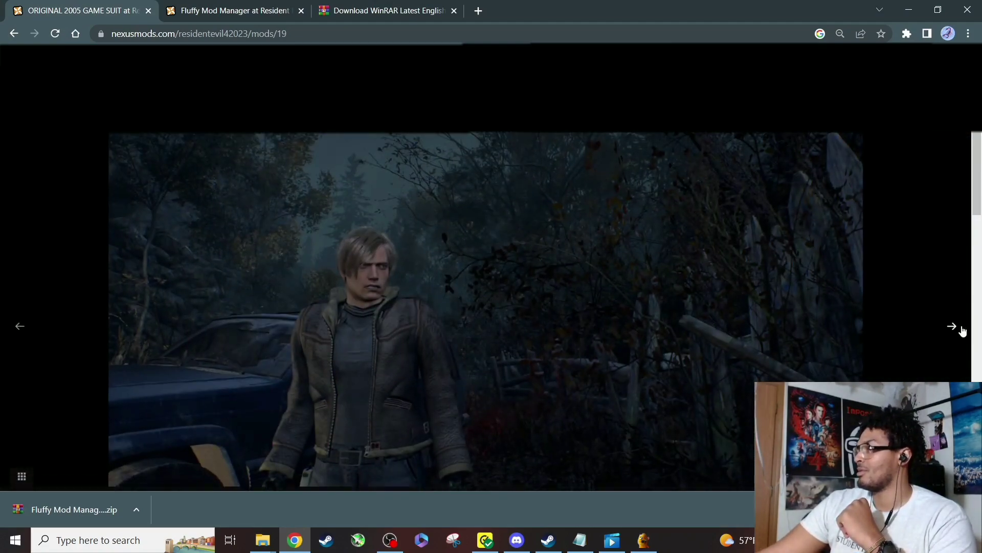
{"action": "left_click", "coordinate": [953, 327]}
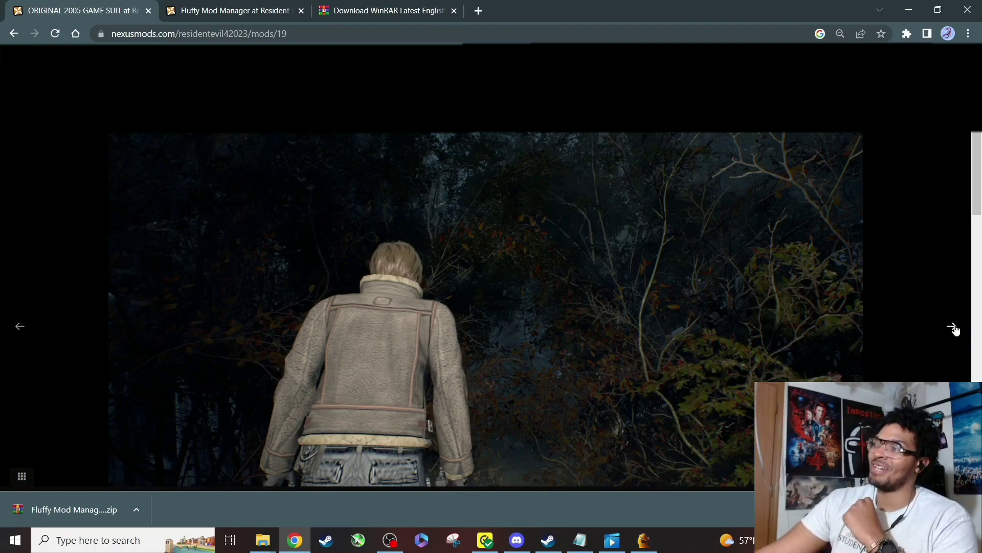
{"action": "left_click", "coordinate": [953, 328]}
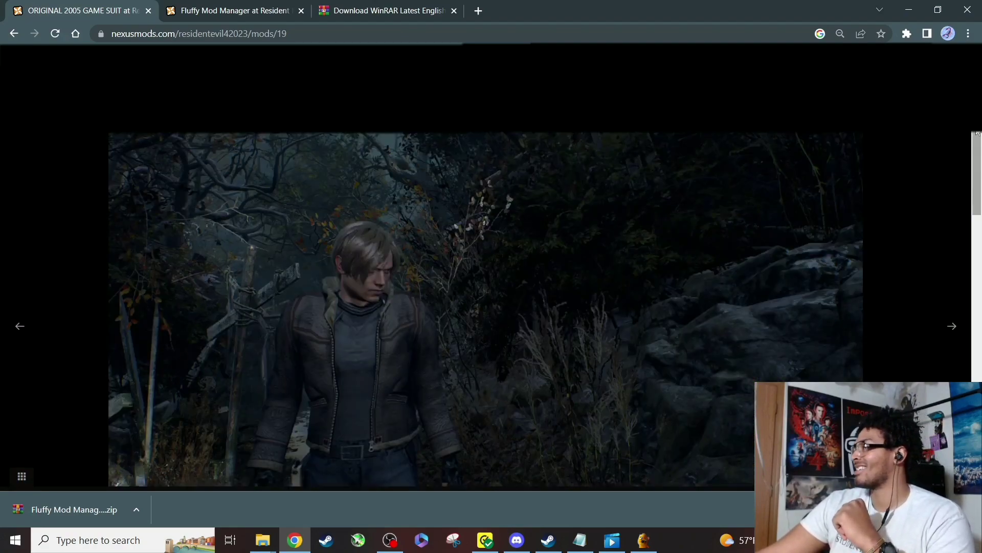
{"action": "key", "text": "Escape"}
Download the file of Leon's clothes from the original game manually, using the free slow download.
{"action": "scroll", "coordinate": [278, 296], "scroll_direction": "down", "scroll_amount": 5}
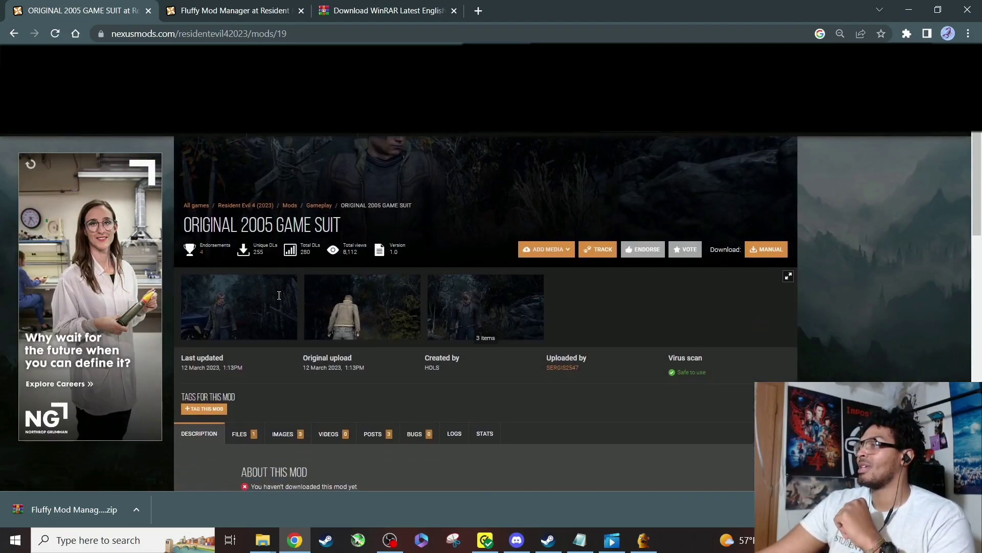
{"action": "left_click", "coordinate": [241, 245]}
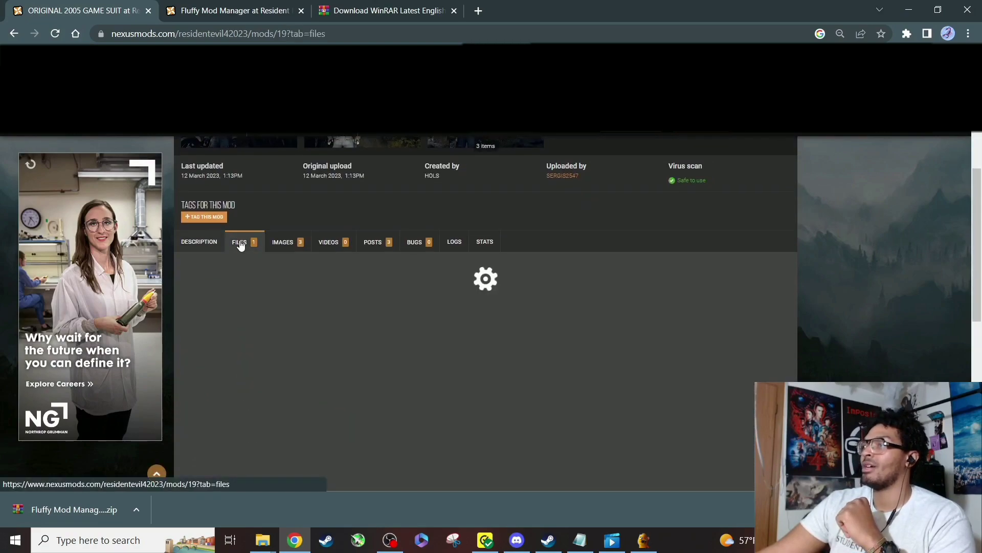
{"action": "left_click", "coordinate": [277, 384]}
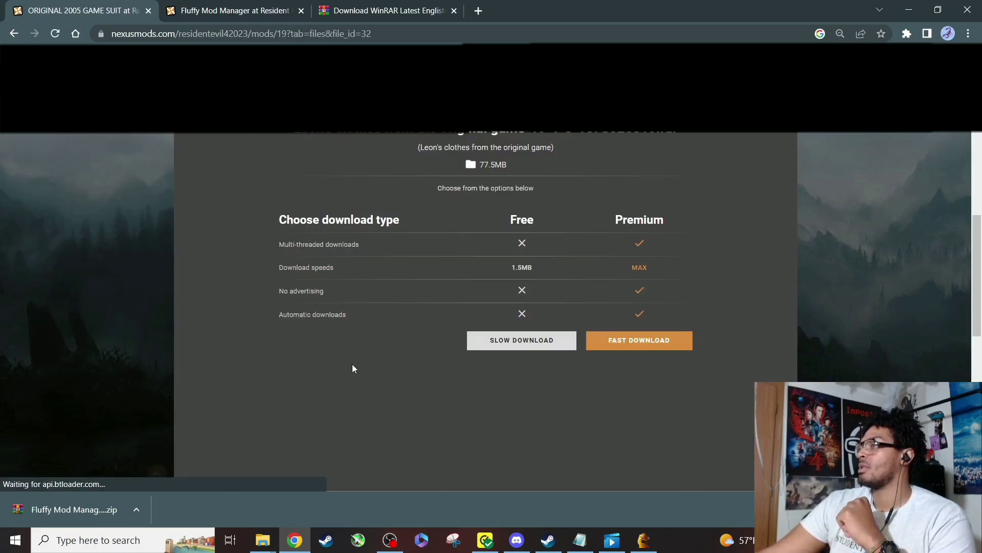
{"action": "scroll", "coordinate": [353, 364], "scroll_direction": "down", "scroll_amount": 4}
{"action": "left_click", "coordinate": [502, 152]}
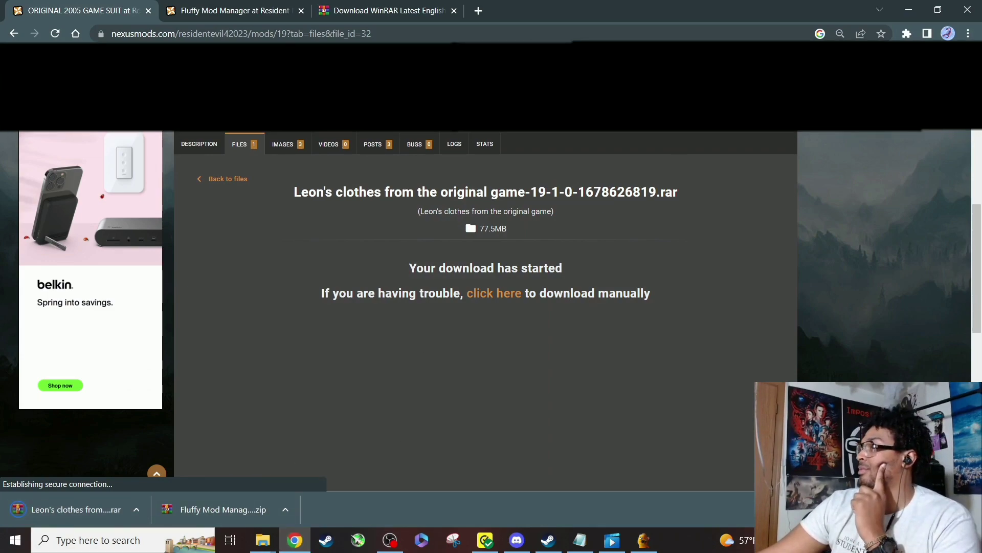
Shrink the Chrome window to reveal the desktop, then switch to Fluffy Mod Manager and list all Resident Evil 4 mods.
{"action": "left_click_drag", "start_coordinate": [705, 4], "coordinate": [445, 90]}
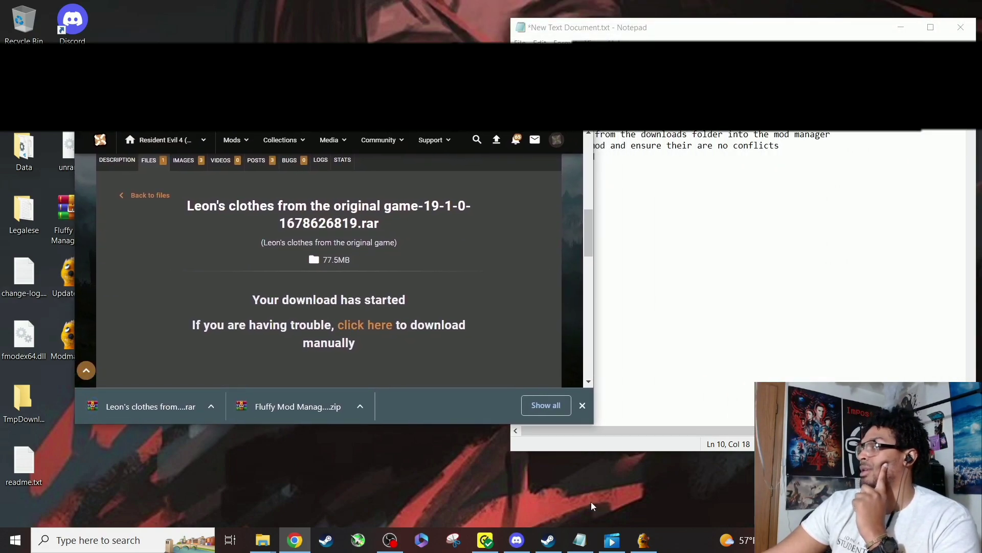
{"action": "left_click", "coordinate": [644, 541]}
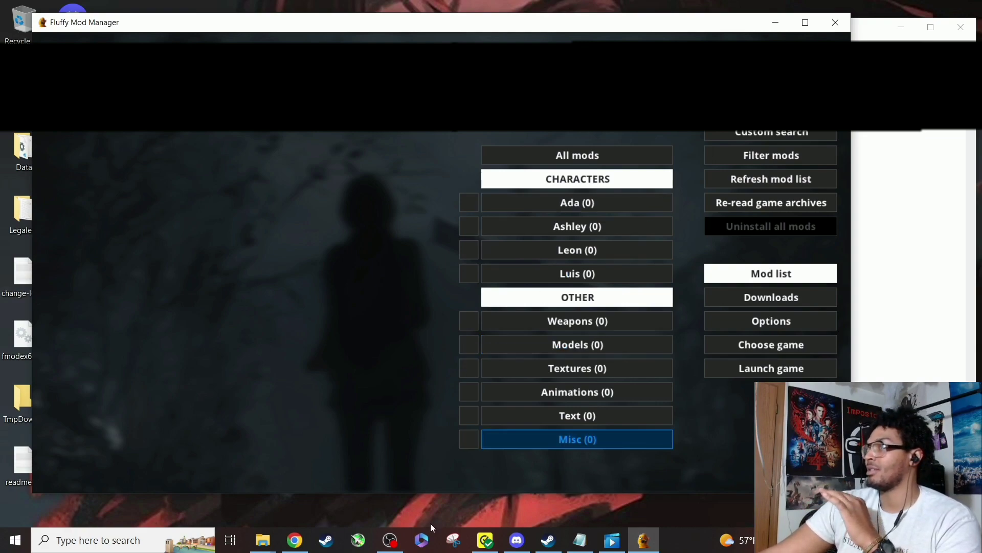
{"action": "left_click_drag", "start_coordinate": [538, 22], "coordinate": [622, 78]}
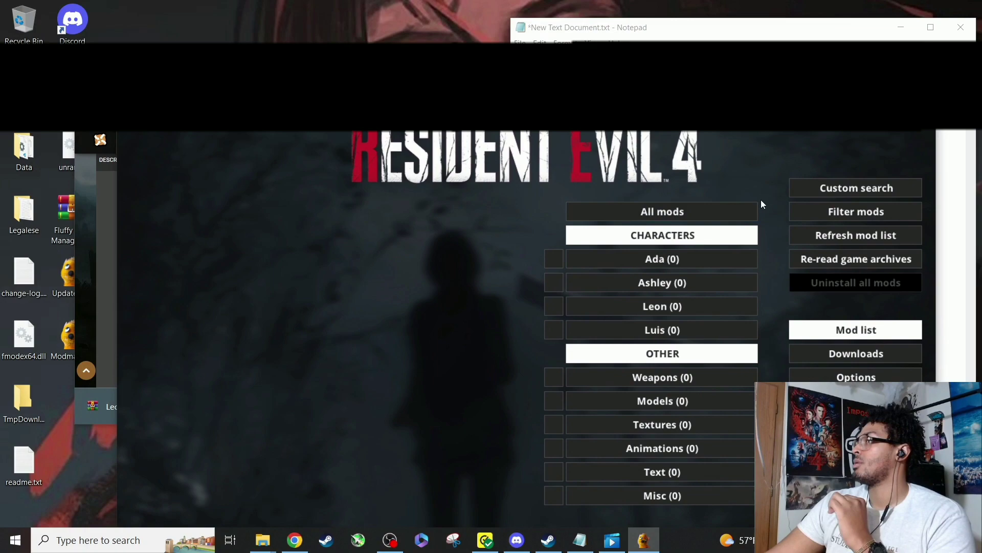
{"action": "left_click", "coordinate": [728, 211]}
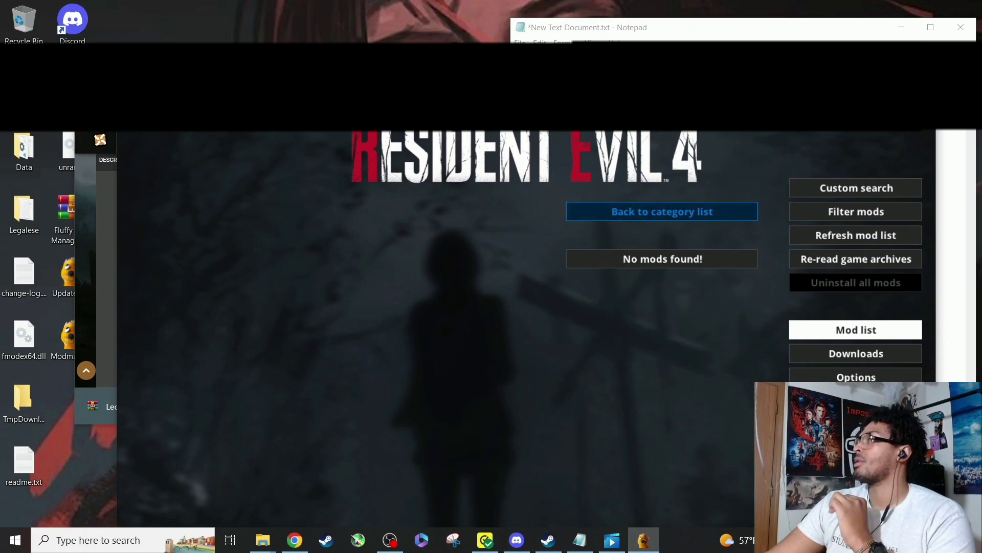
Add the downloaded Leon's clothes .rar from Chrome to the mod list in Fluffy Mod Manager, with both windows side by side.
{"action": "left_click_drag", "start_coordinate": [622, 78], "coordinate": [675, 102]}
{"action": "key", "text": "alt+Tab"}
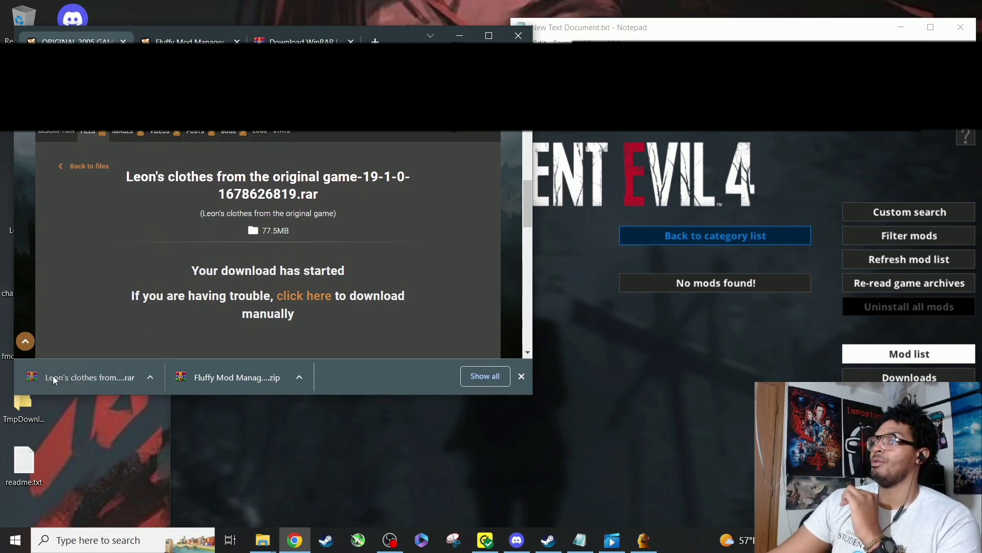
{"action": "left_click_drag", "start_coordinate": [53, 375], "coordinate": [587, 340]}
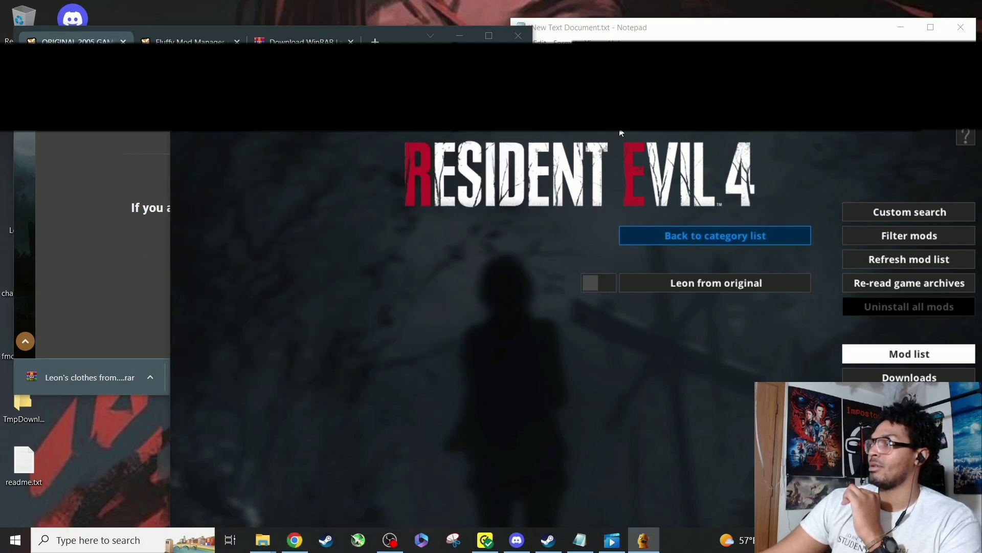
Bring the mod manager fully into view and install the Leon from original mod.
{"action": "left_click_drag", "start_coordinate": [629, 107], "coordinate": [504, 25]}
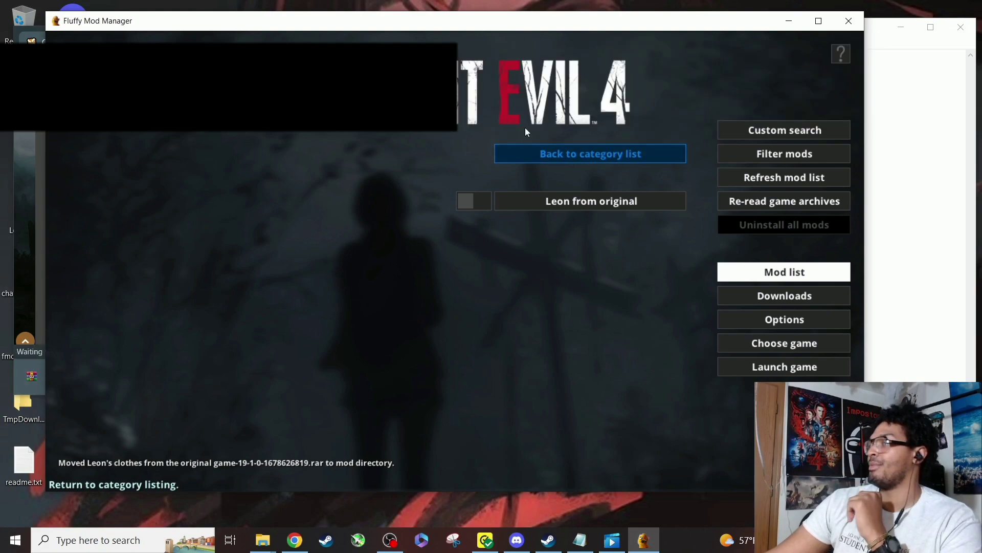
{"action": "left_click", "coordinate": [478, 200]}
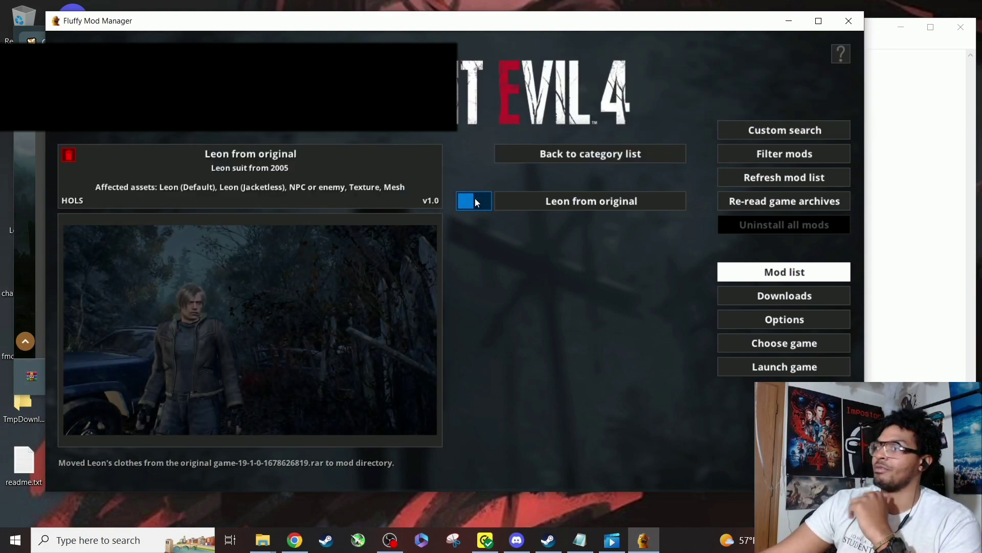
{"action": "left_click", "coordinate": [468, 205]}
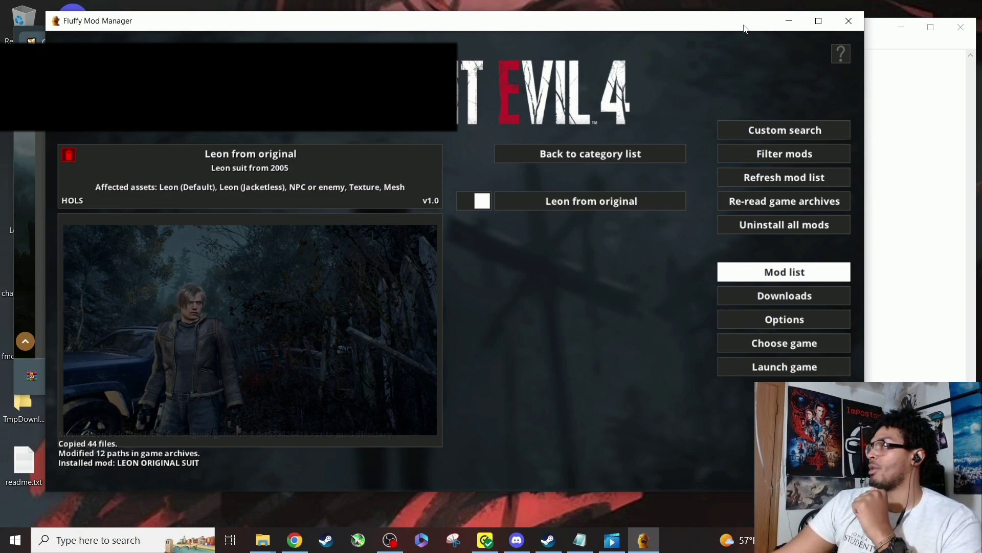
Check the written modding steps in Notepad, then minimize them and move the Fluffy Mod Manager window back into full view.
{"action": "left_click_drag", "start_coordinate": [744, 29], "coordinate": [610, 95]}
{"action": "left_click", "coordinate": [640, 25]}
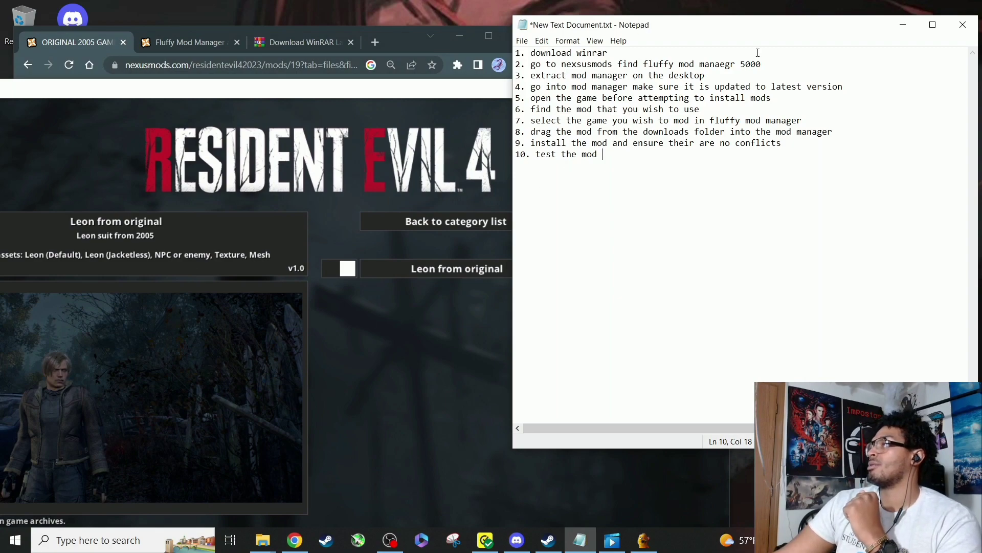
{"action": "left_click", "coordinate": [903, 24]}
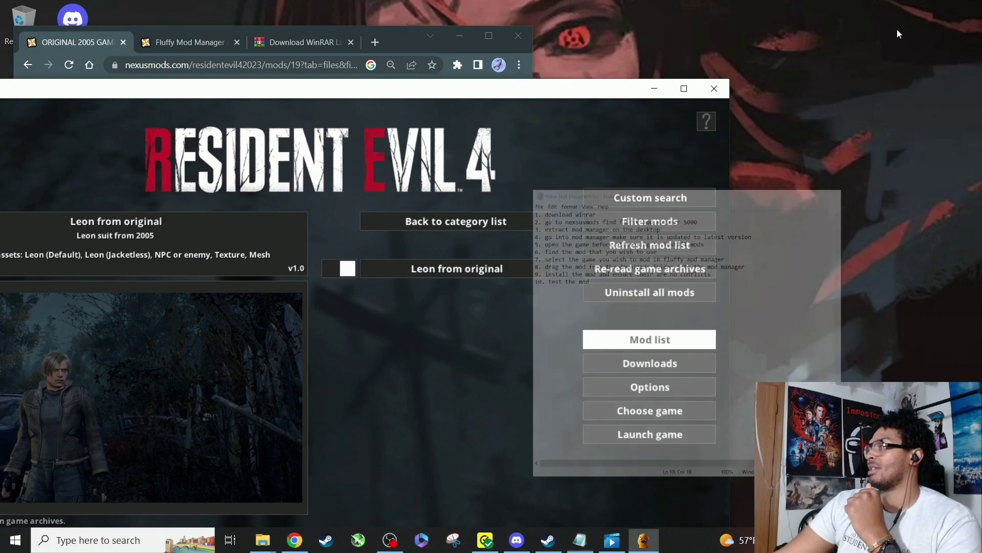
{"action": "left_click_drag", "start_coordinate": [503, 96], "coordinate": [651, 22]}
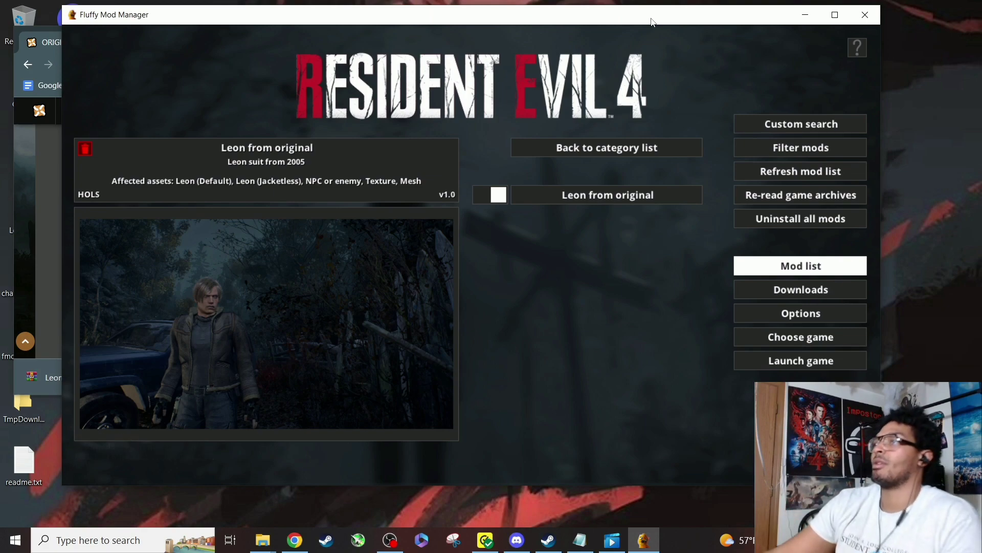
Launch Resident Evil 4 from the mod manager and play into the opening of the game to check Leon's outfit.
{"action": "left_click", "coordinate": [827, 358]}
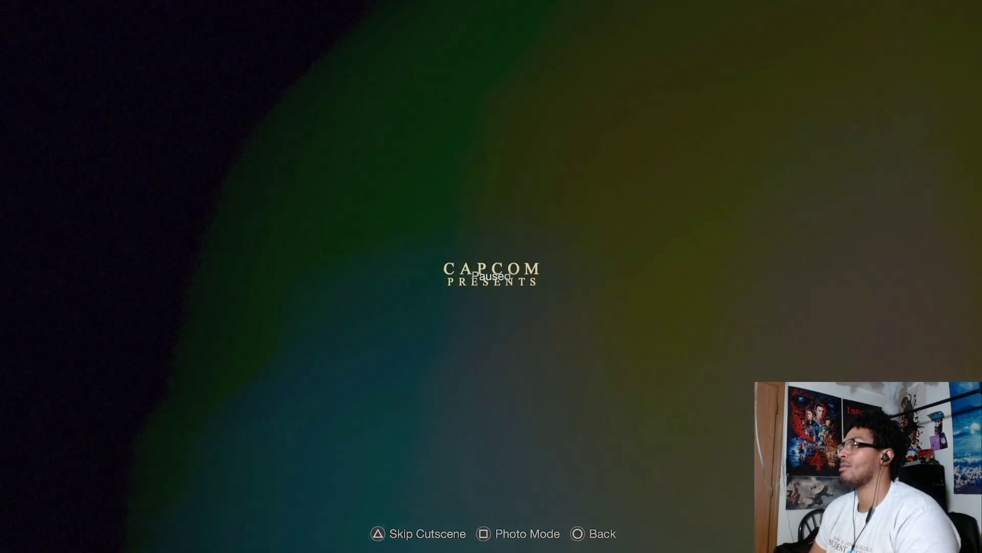
{"action": "key", "text": "space"}
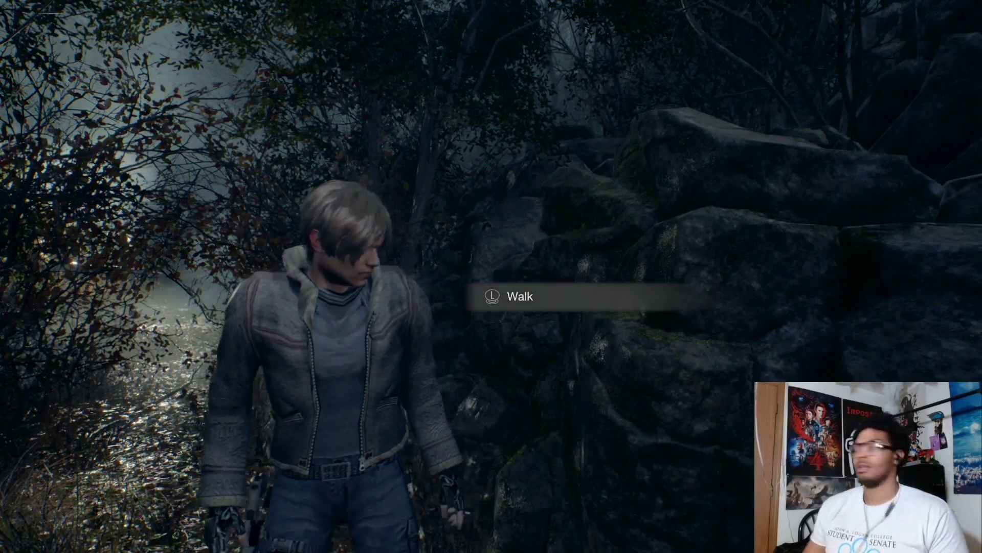
Close Resident Evil 4 and uninstall the Leon from original mod in Fluffy Mod Manager.
{"action": "key", "text": "super"}
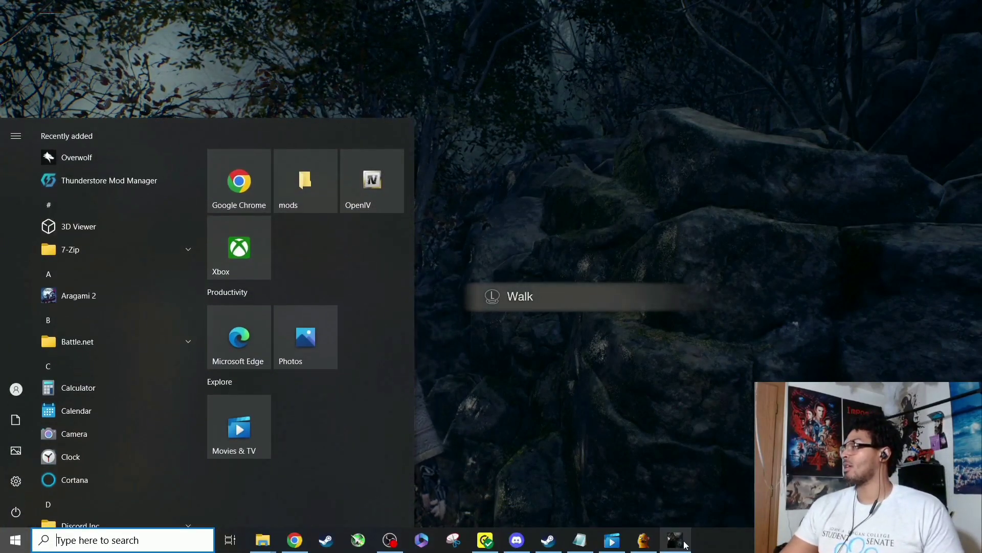
{"action": "mouse_move", "coordinate": [686, 544]}
{"action": "left_click", "coordinate": [729, 444]}
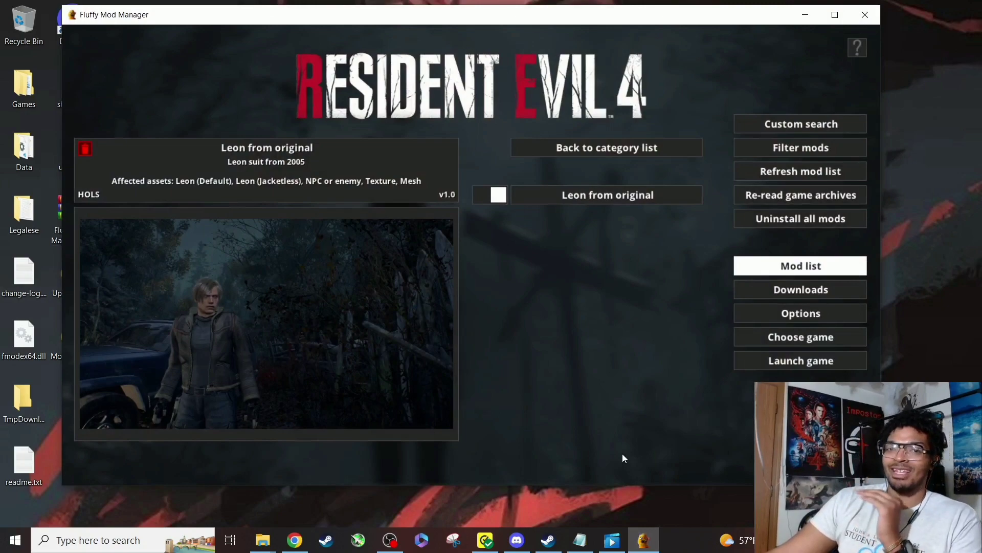
{"action": "left_click", "coordinate": [485, 199]}
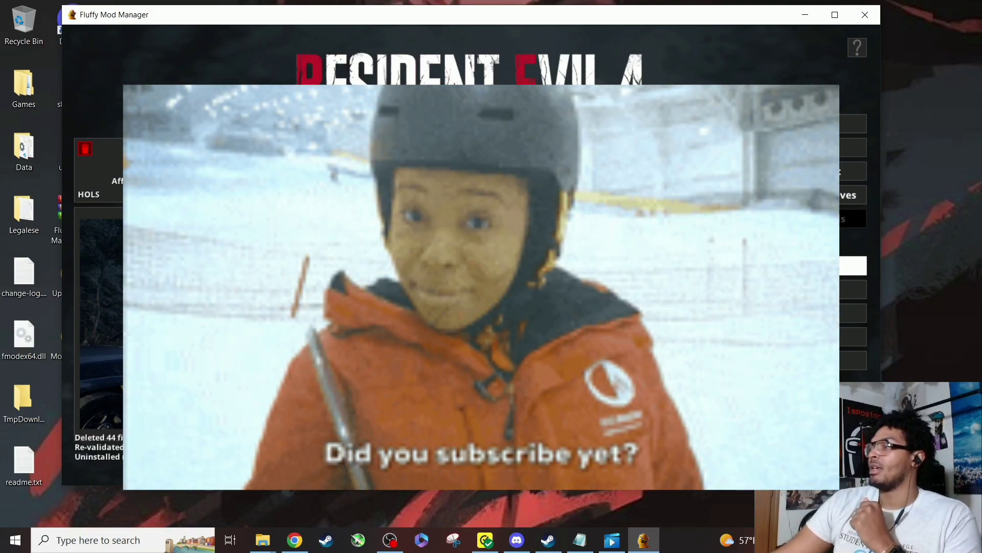
Switch to OBS and maximize its window.
{"action": "key", "text": "alt+Tab"}
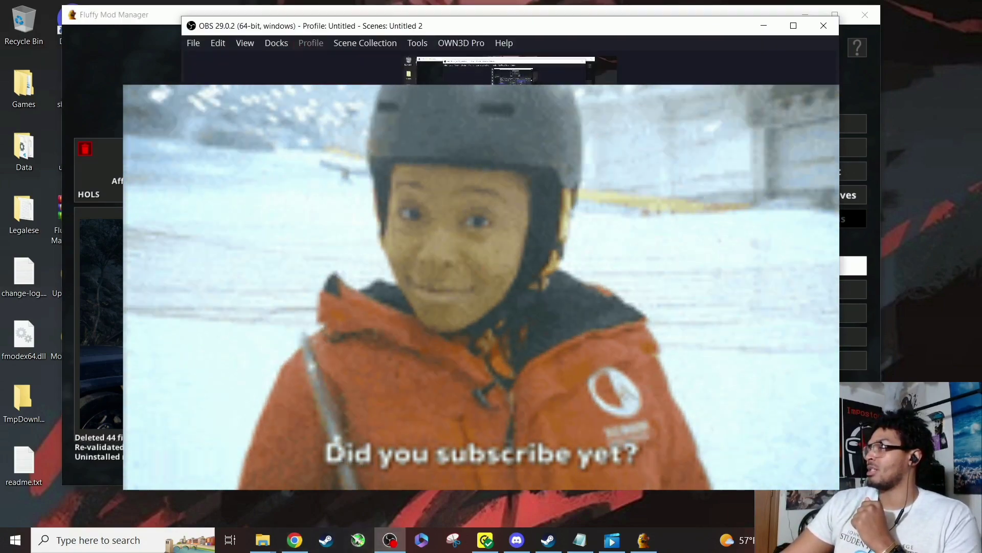
{"action": "left_click_drag", "start_coordinate": [648, 30], "coordinate": [645, 0]}
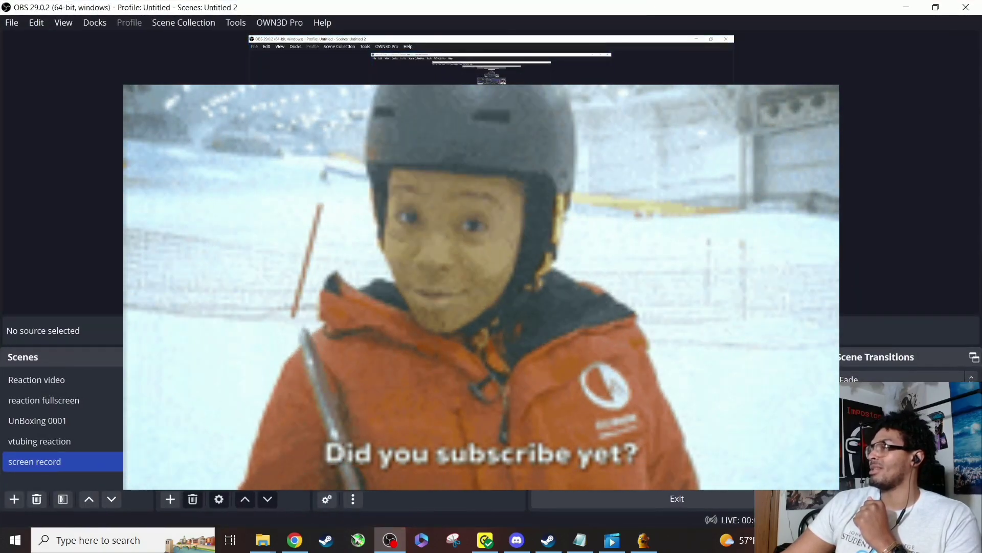